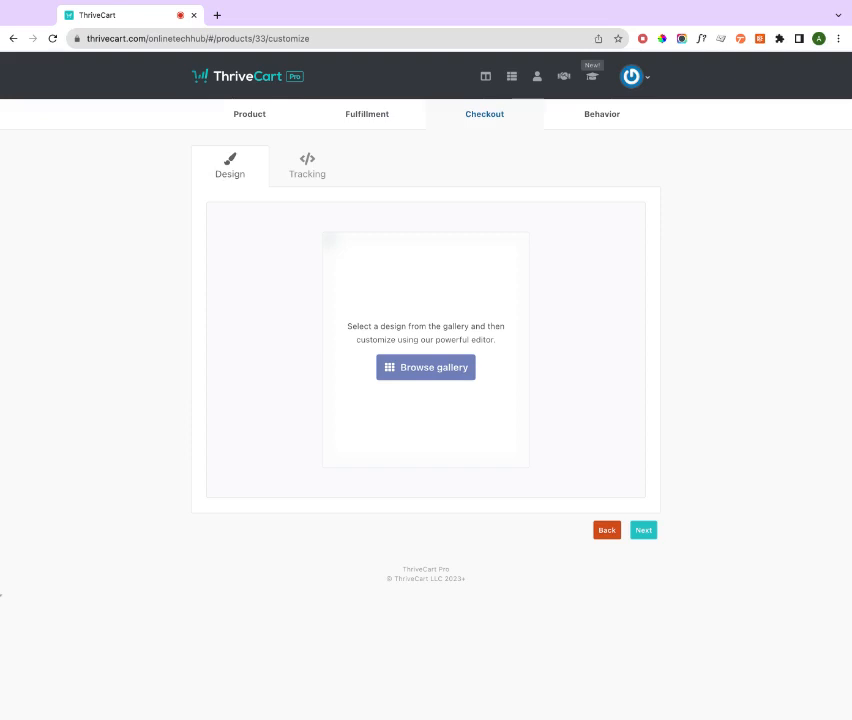
Open the checkout design gallery and look through the New templates and the Legacy designs, ending on the New ones.
left_click(404, 370)
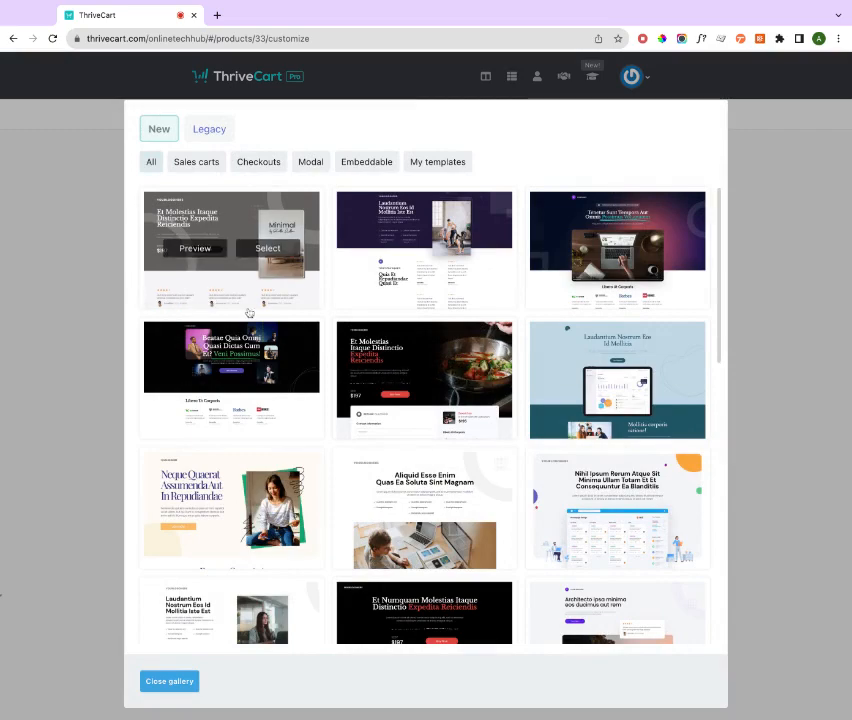
scroll(275, 313, "down", 8)
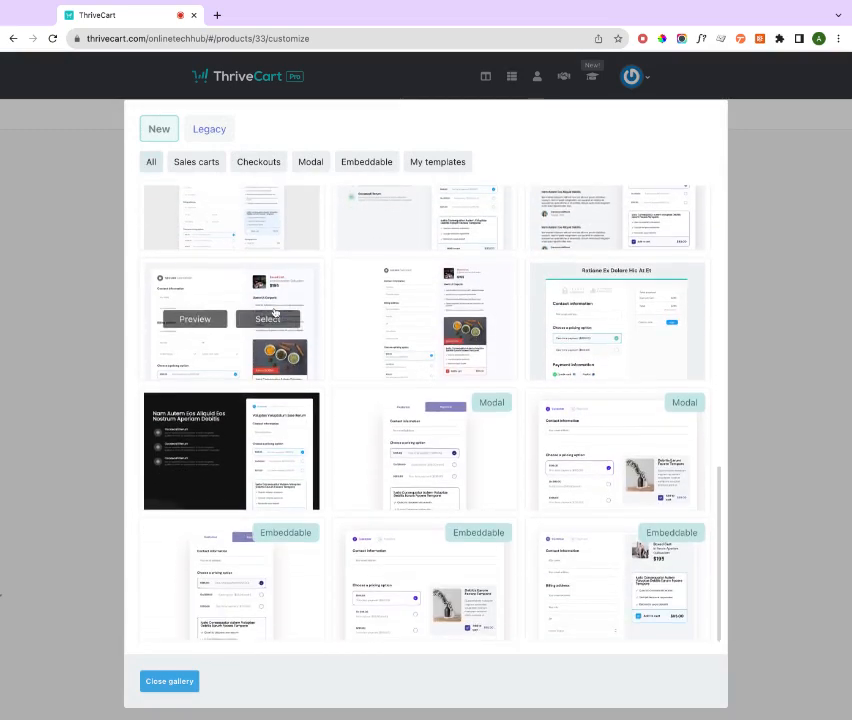
scroll(275, 313, "up", 10)
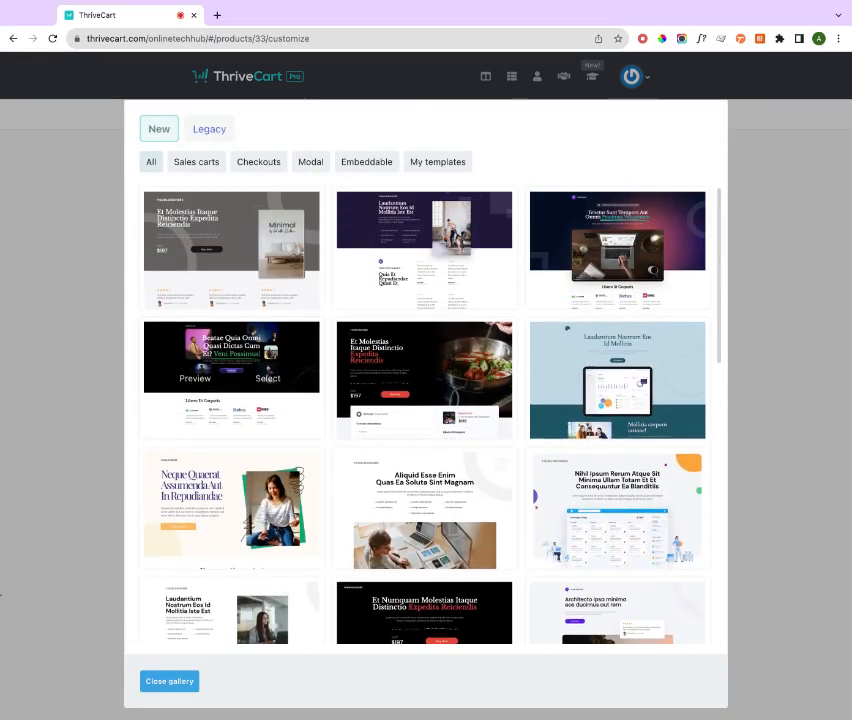
left_click(211, 131)
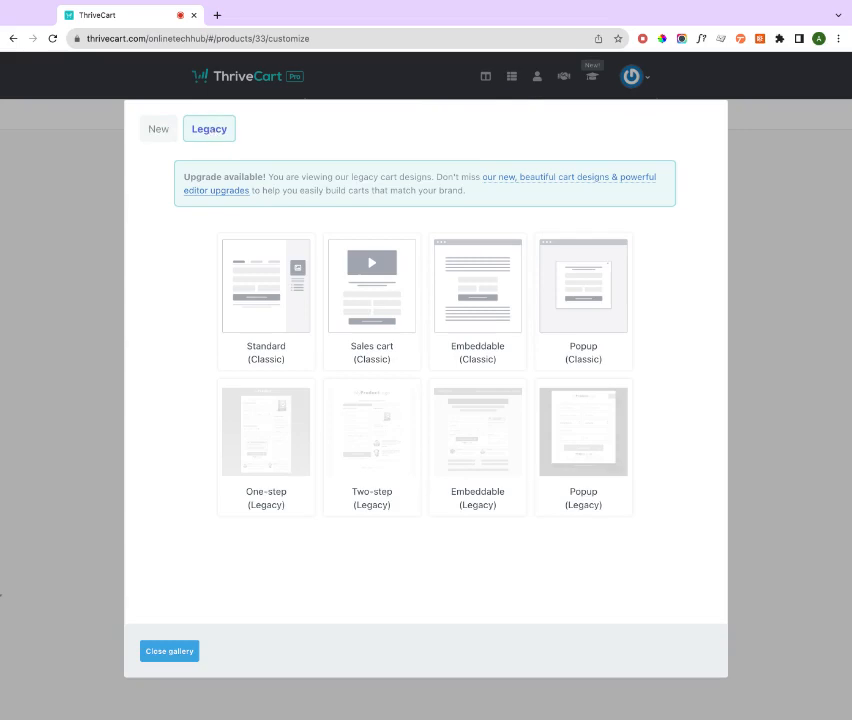
left_click(163, 135)
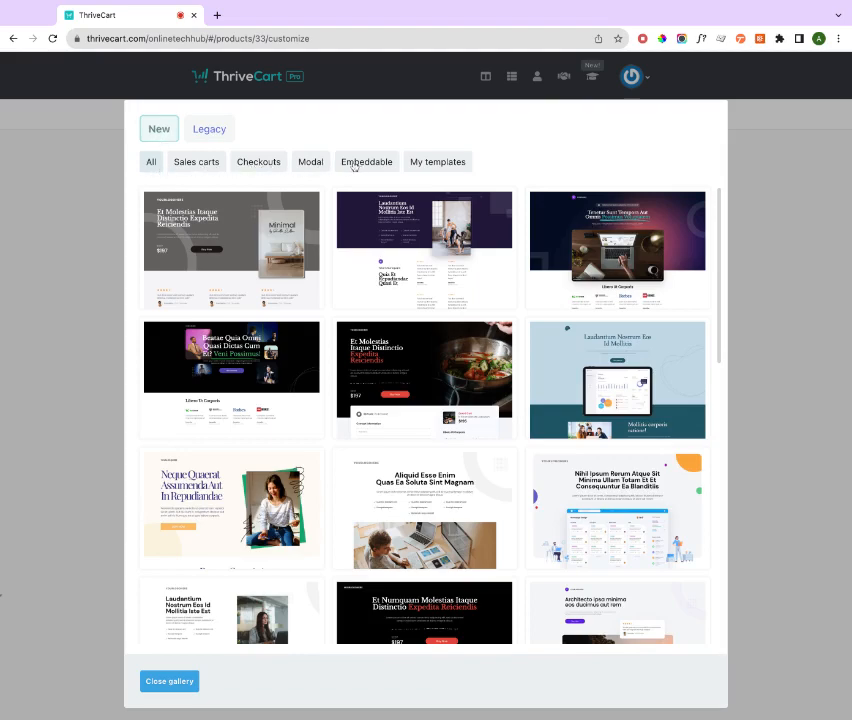
Preview the dark purple yoga template "Laudantium Nostrum Eos Id Mollitia Iste Est" through its full length, then close the preview.
mouse_move(415, 262)
left_click(389, 252)
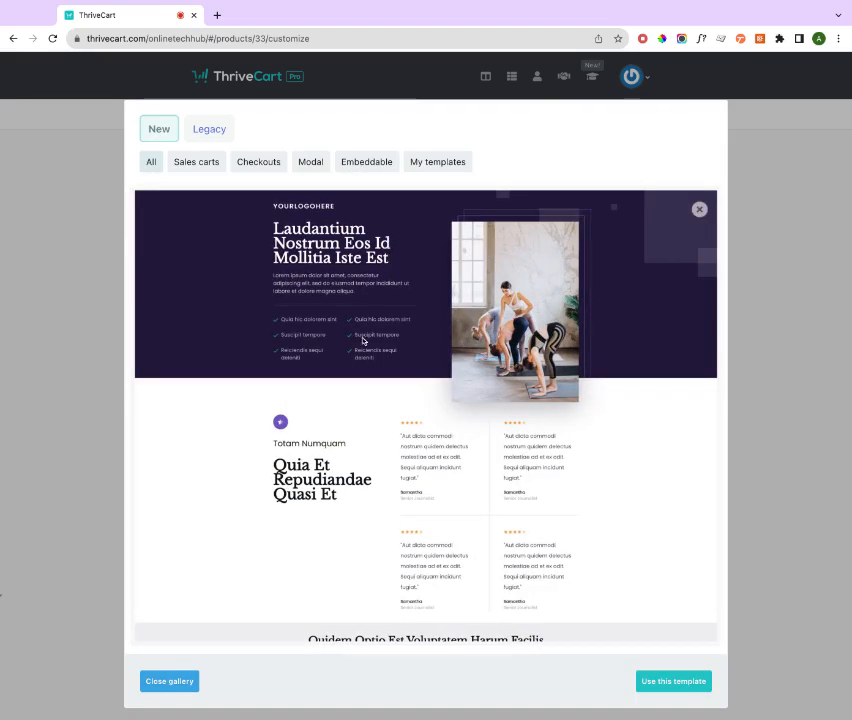
scroll(362, 343, "down", 6)
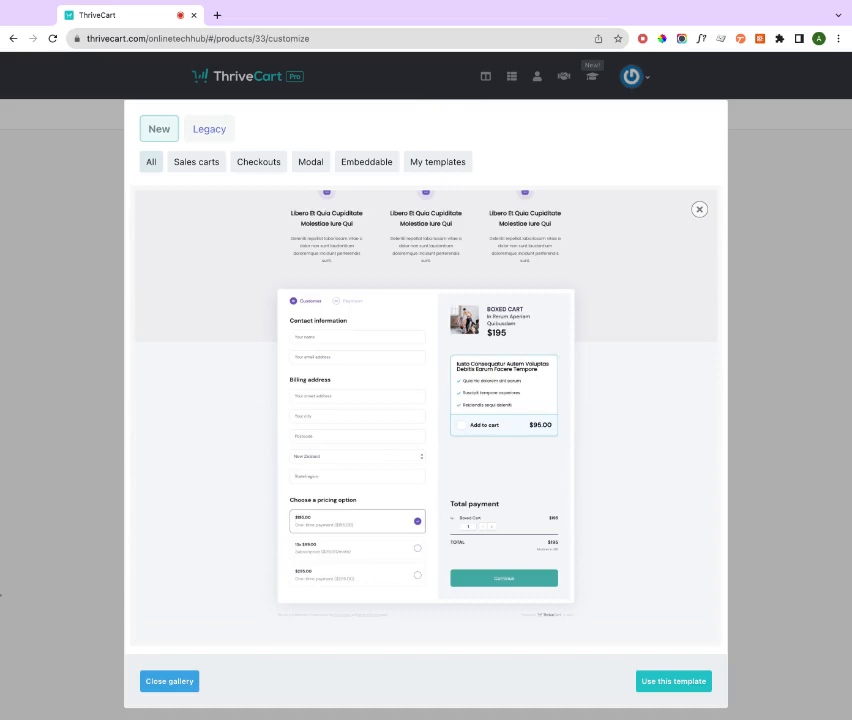
scroll(425, 405, "up", 6)
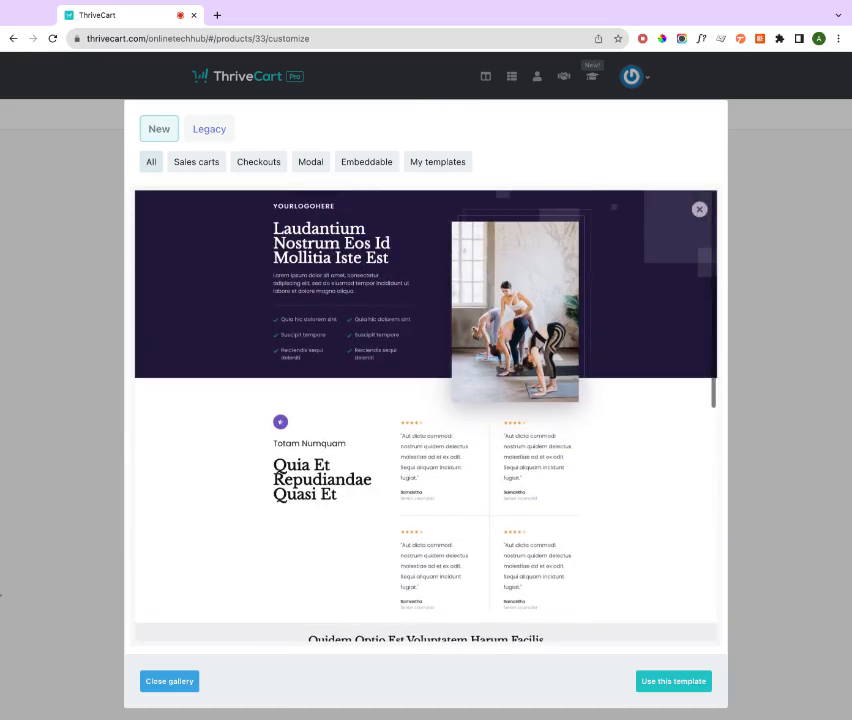
left_click(700, 211)
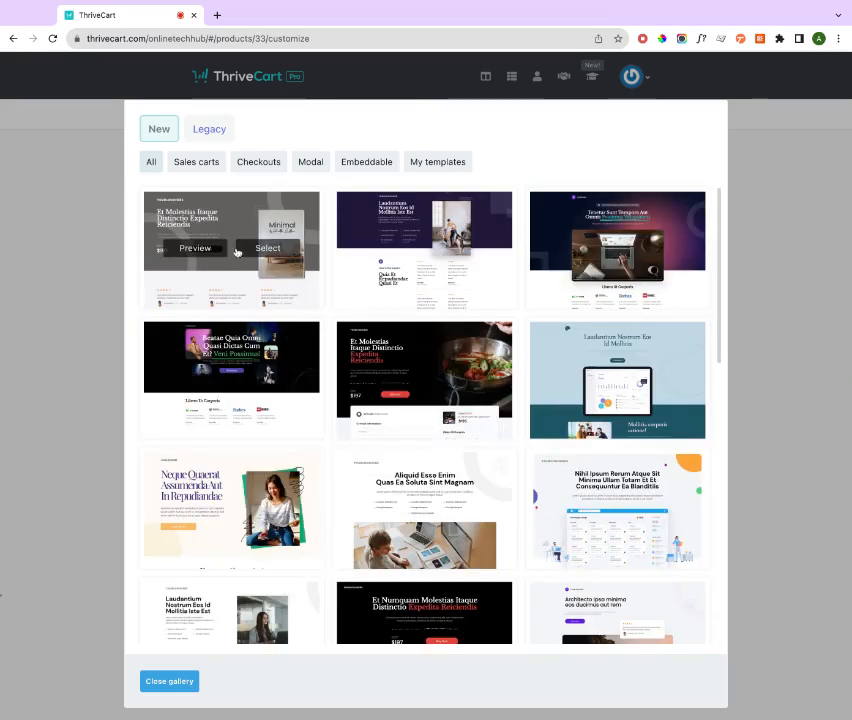
Preview the black-and-white template with the woman at a laptop from the full gallery, then close the preview.
scroll(225, 400, "down", 3)
left_click(196, 474)
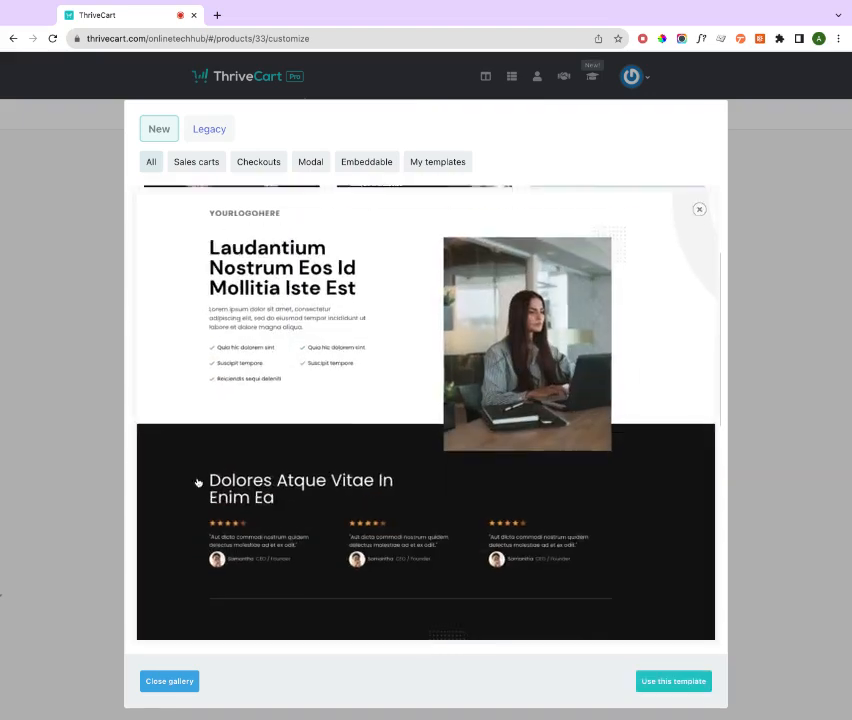
scroll(346, 415, "down", 5)
scroll(346, 415, "down", 2)
scroll(346, 415, "up", 8)
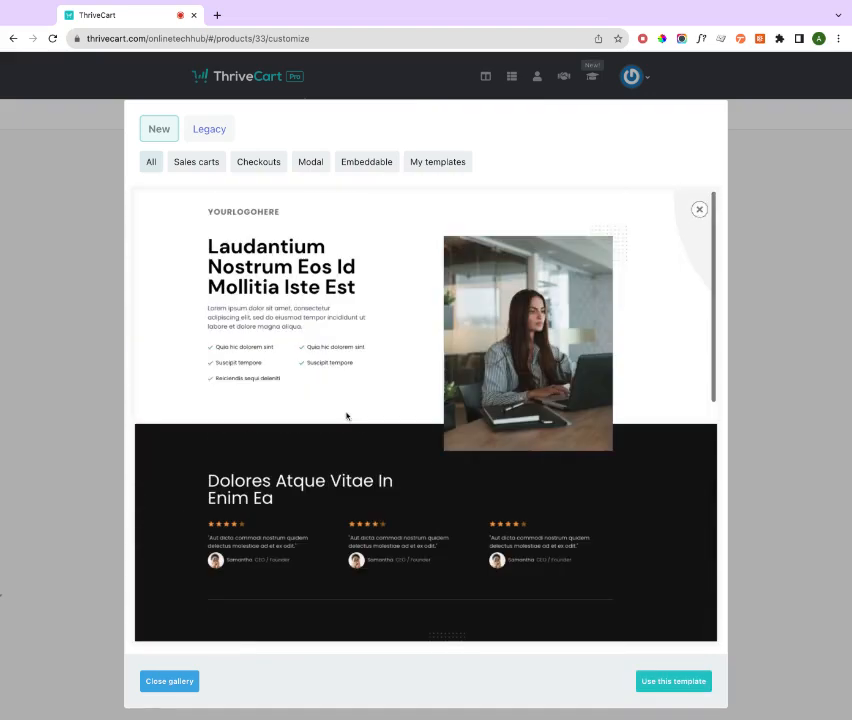
left_click(698, 210)
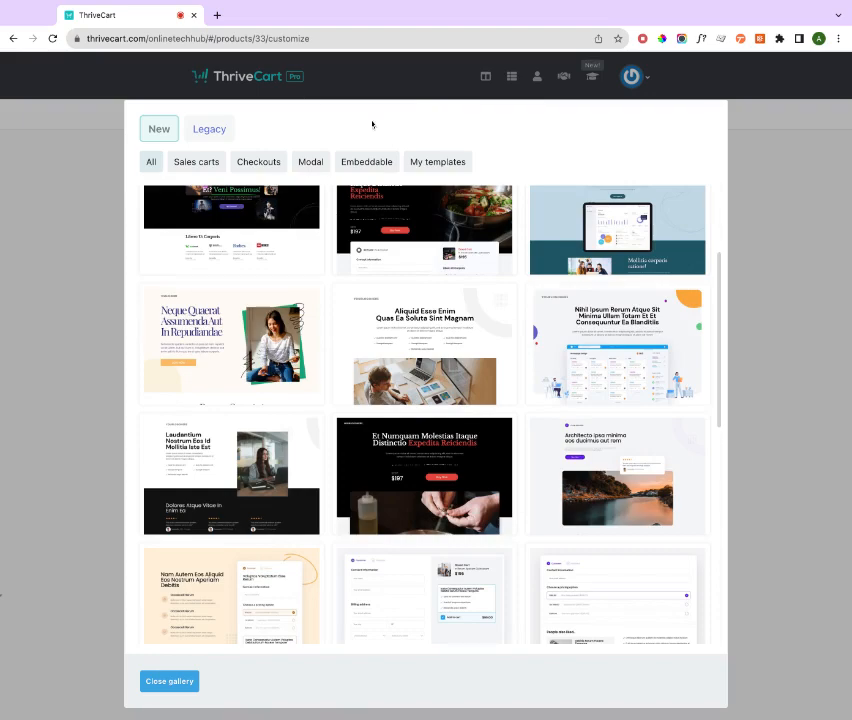
Filter the gallery to Sales carts, preview the cooking-themed template "Et Molestias Itaque Distinctio" and close the preview.
left_click(199, 165)
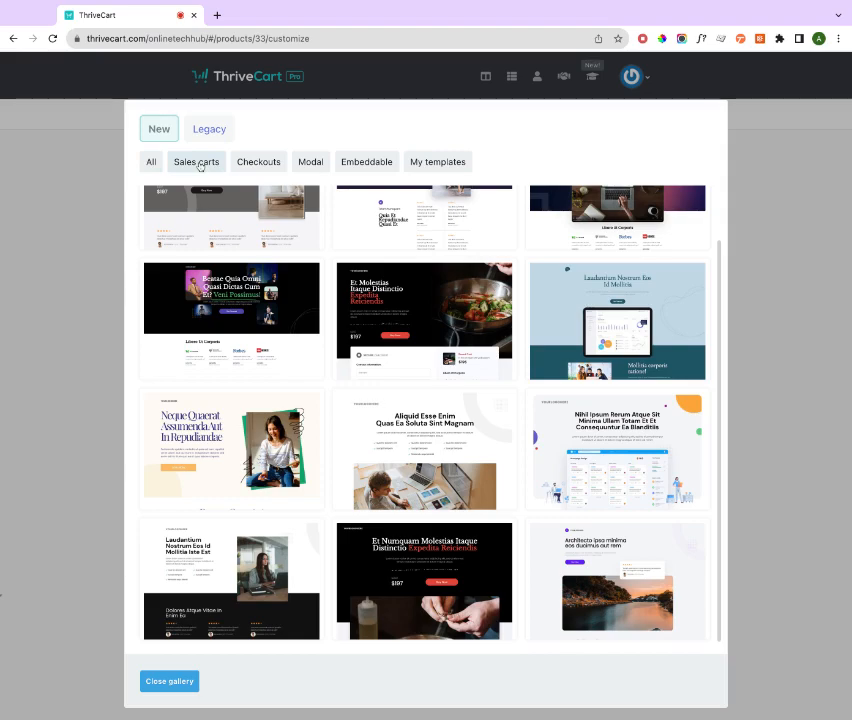
scroll(226, 323, "up", 1)
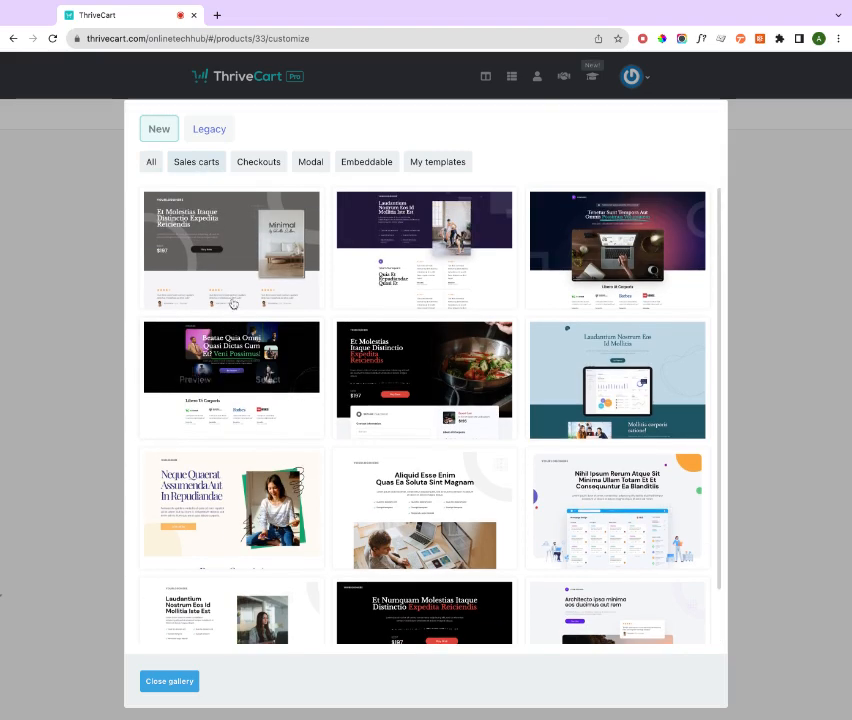
scroll(289, 350, "down", 1)
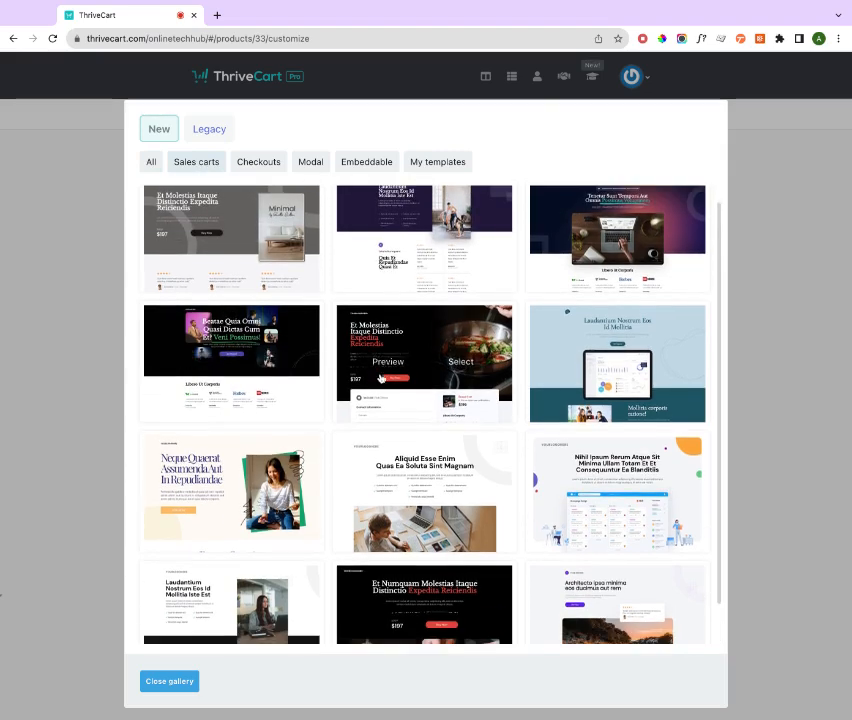
left_click(381, 377)
scroll(376, 358, "down", 3)
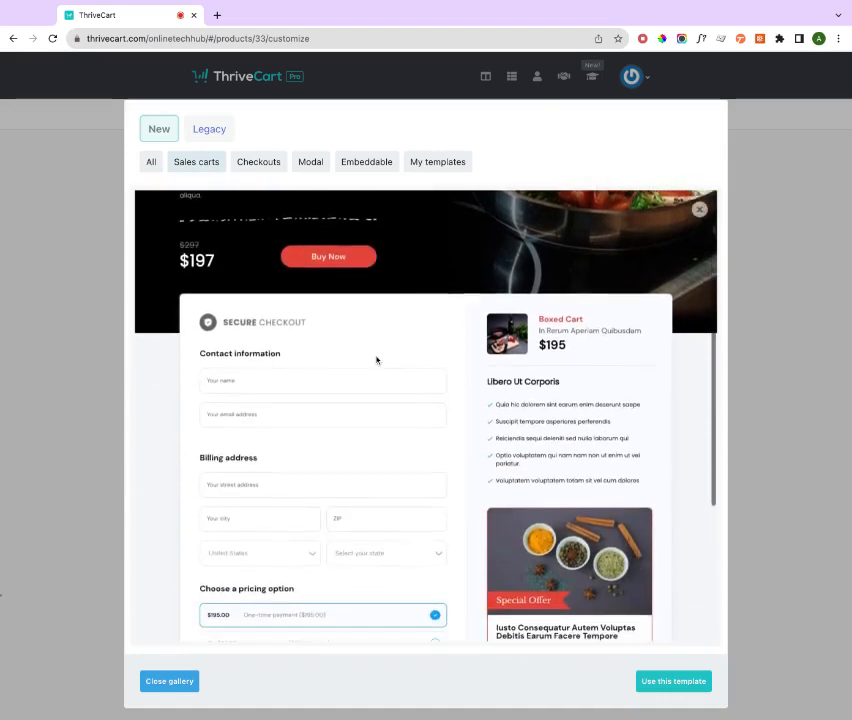
scroll(376, 358, "down", 3)
scroll(376, 358, "up", 5)
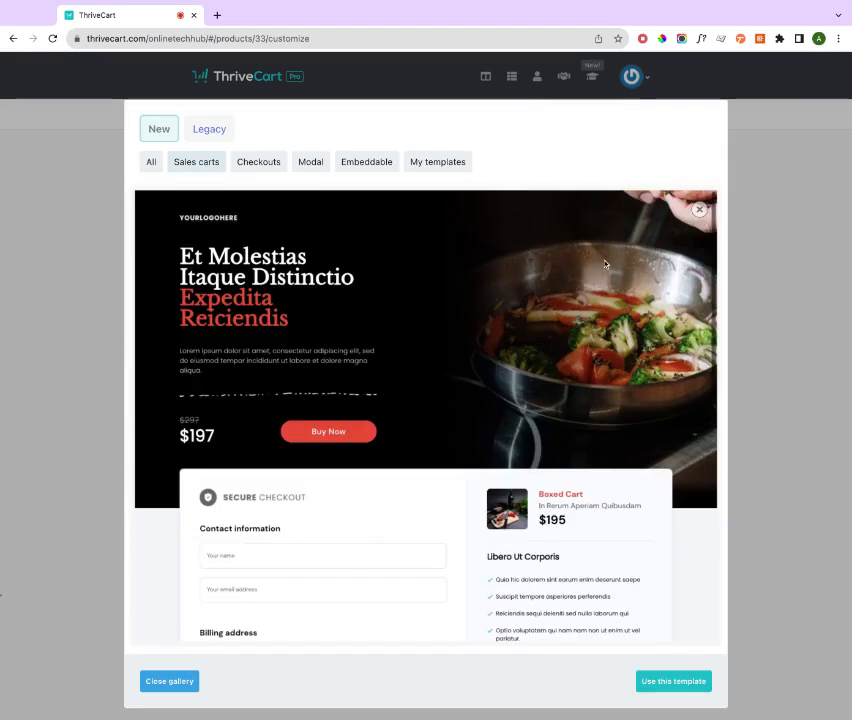
left_click(699, 209)
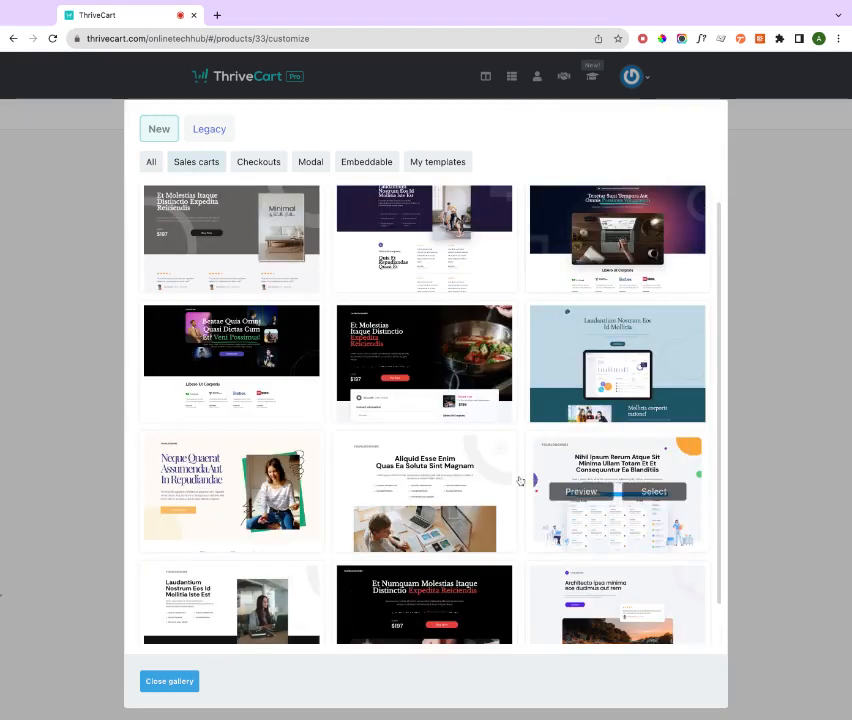
Among the sales carts, preview the black-and-white businesswoman template down to its checkout form and close the preview.
scroll(200, 490, "down", 1)
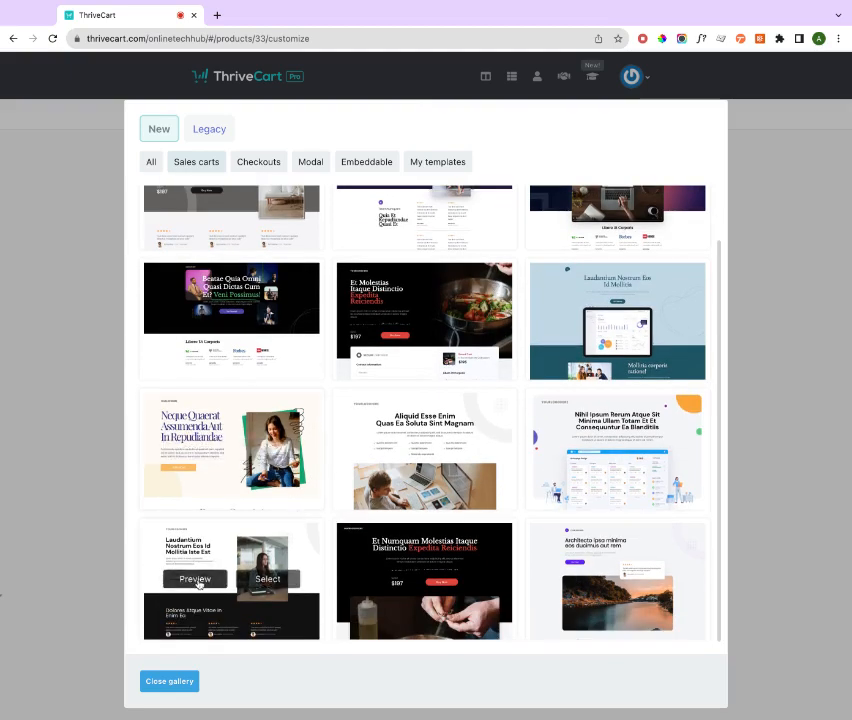
left_click(195, 579)
scroll(329, 458, "down", 1)
scroll(329, 458, "up", 1)
scroll(329, 458, "down", 4)
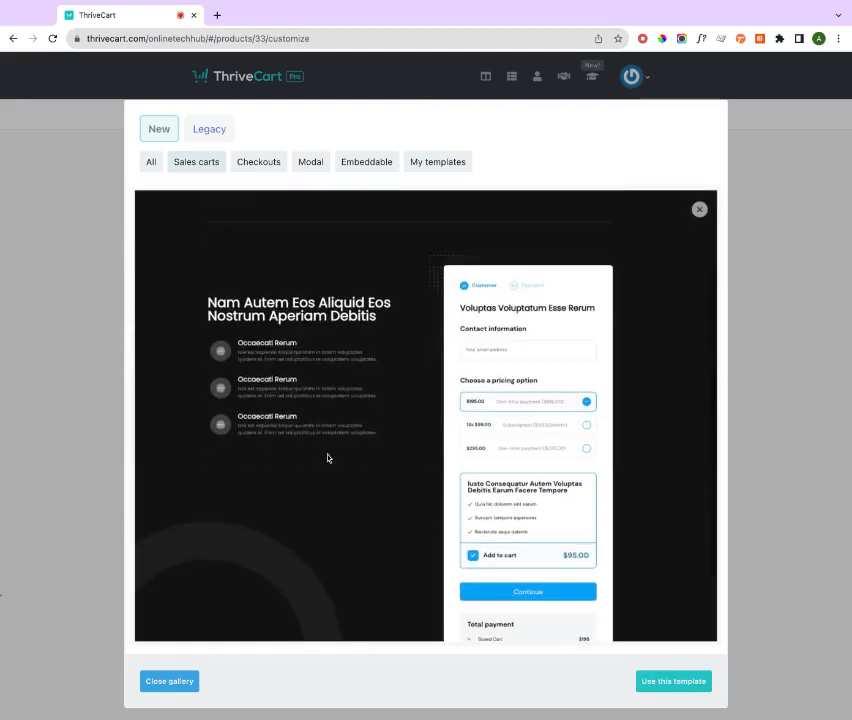
scroll(327, 458, "down", 2)
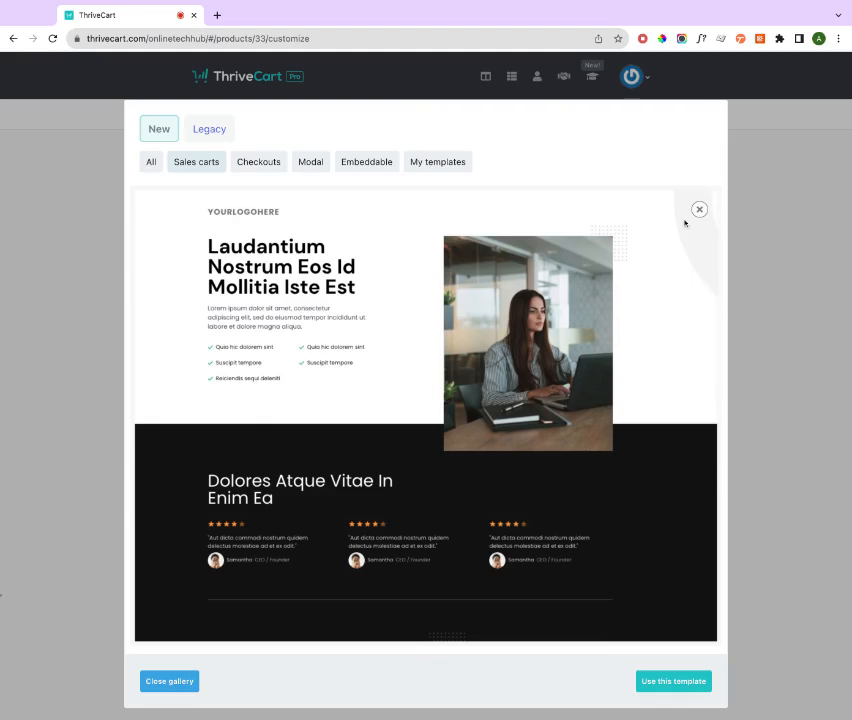
left_click(698, 210)
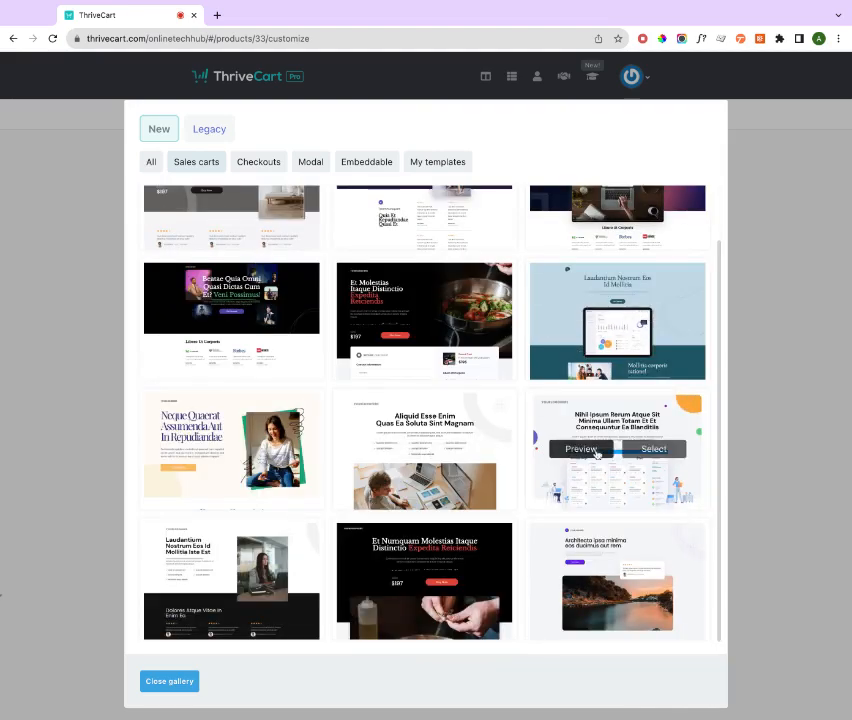
Preview the project-dashboard sales cart template "Nihil Ipsum Rerum Atque Sit" through its sections and close the preview.
left_click(596, 452)
scroll(430, 432, "down", 6)
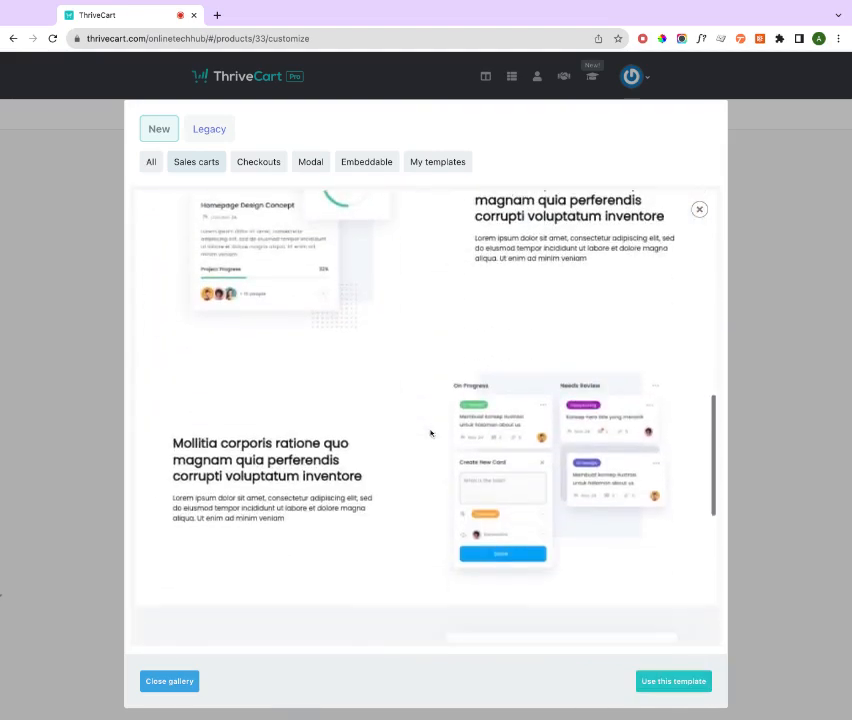
scroll(430, 432, "down", 6)
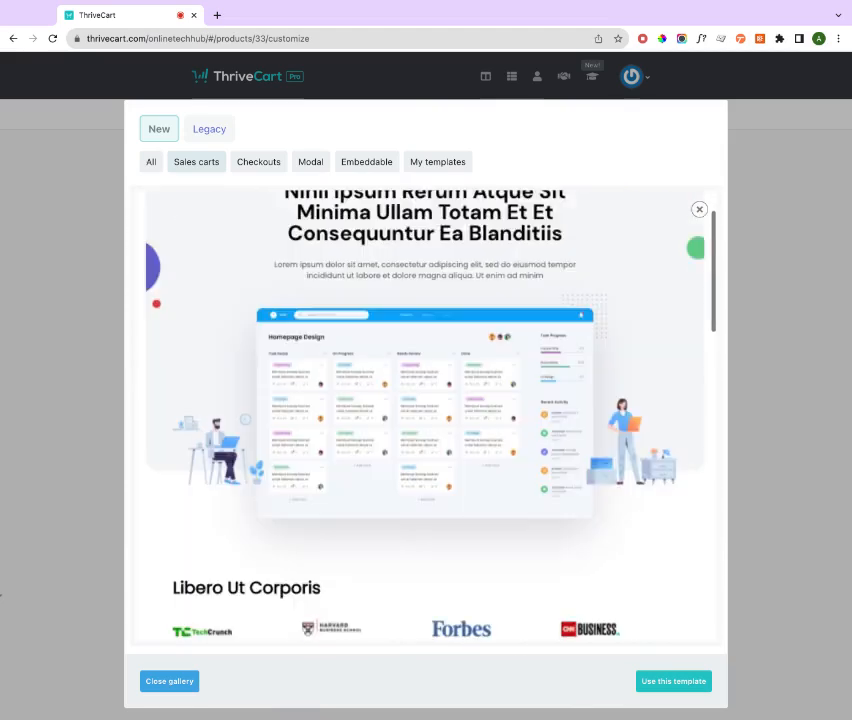
scroll(647, 300, "up", 2)
left_click(700, 209)
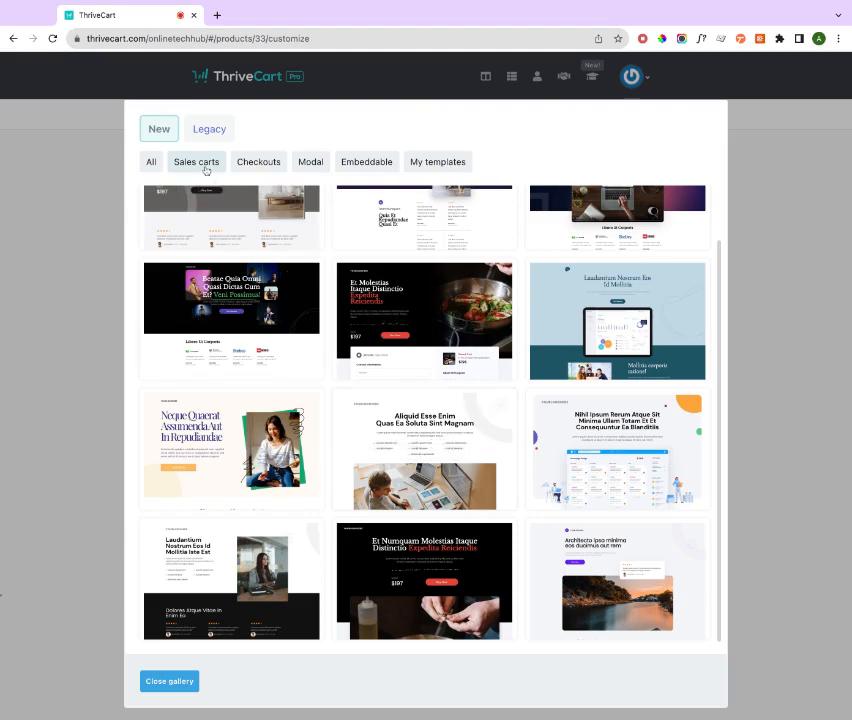
Filter the gallery to Checkouts, preview the light "Nam Autem Eos Aliquid Eos" template and close the preview.
left_click(258, 163)
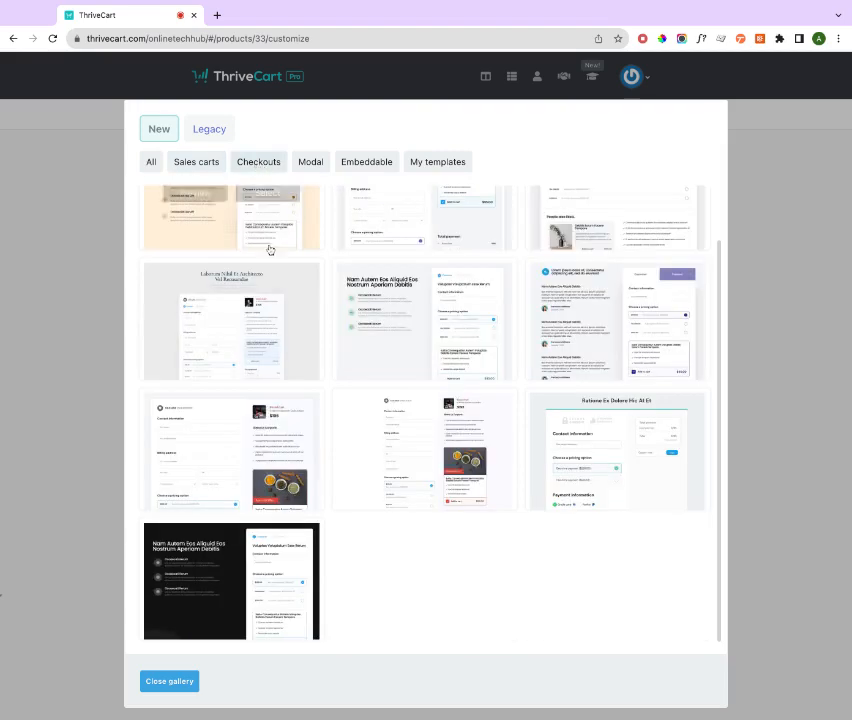
left_click(399, 322)
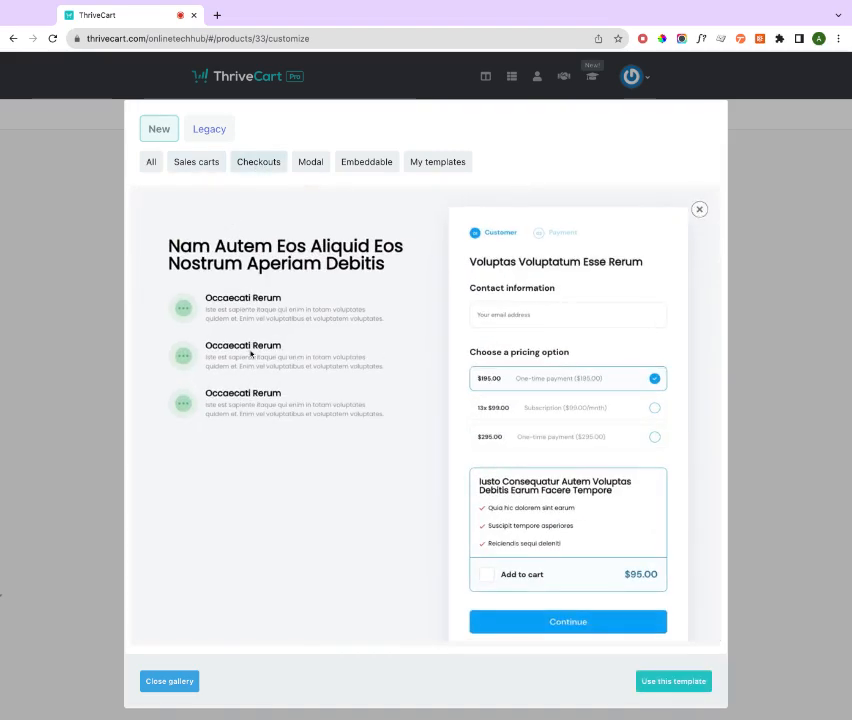
left_click(699, 209)
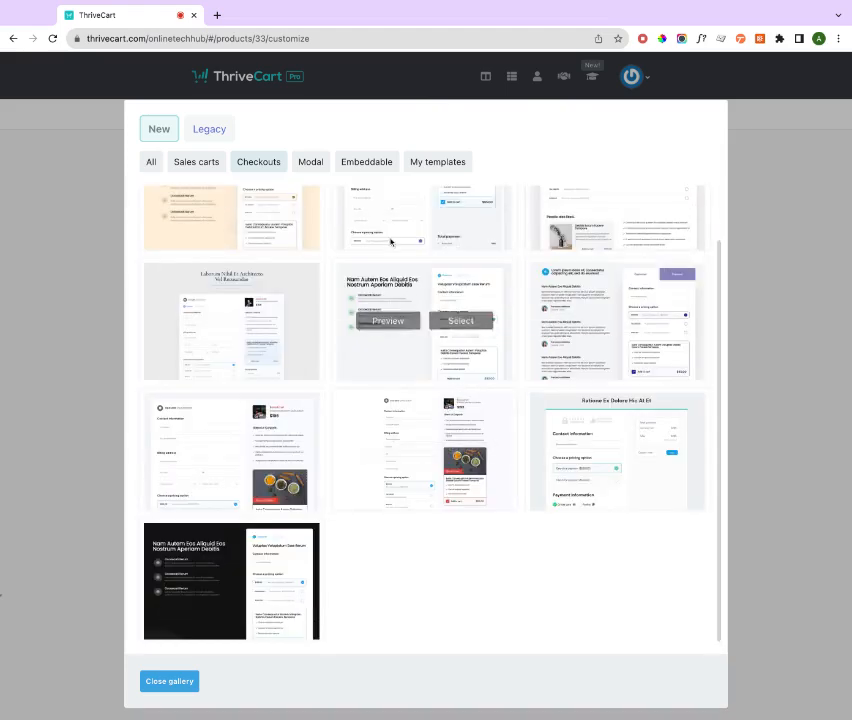
Filter the gallery to Modal and preview the purple template with the plant image, examining its pricing options and total payment section.
left_click(310, 164)
mouse_move(304, 297)
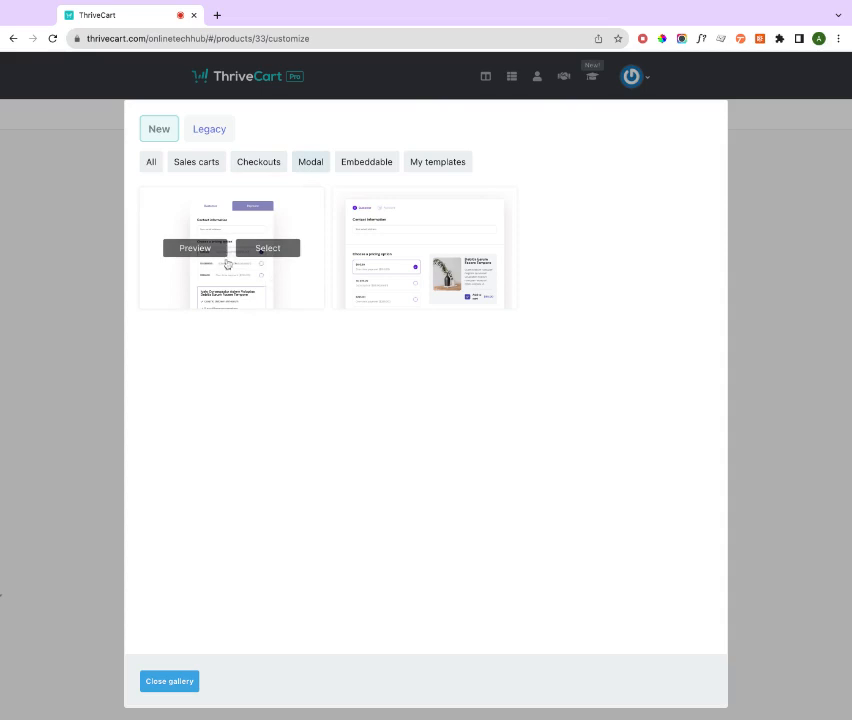
left_click(390, 251)
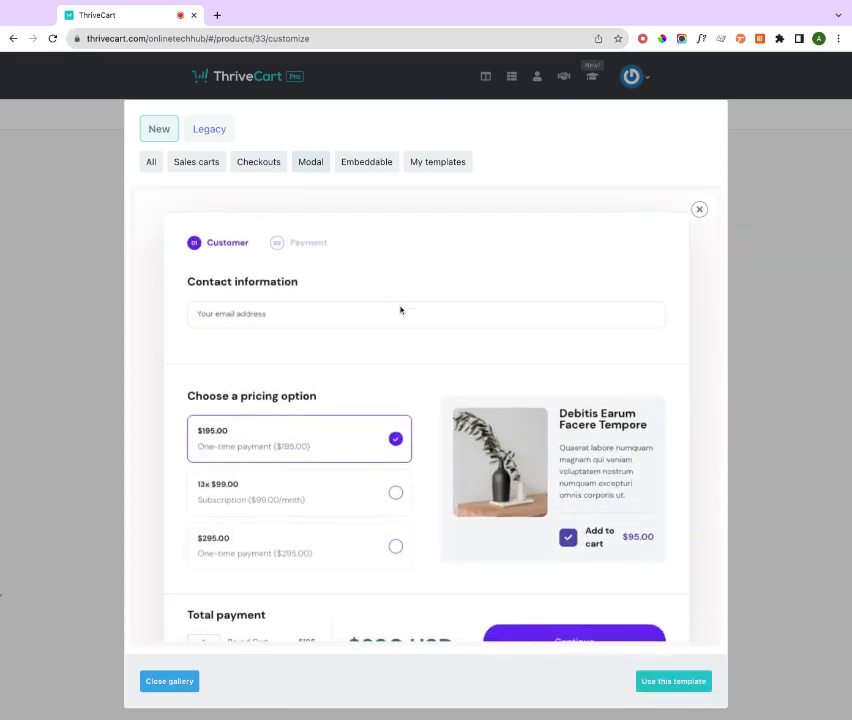
scroll(400, 310, "down", 1)
scroll(400, 310, "down", 1)
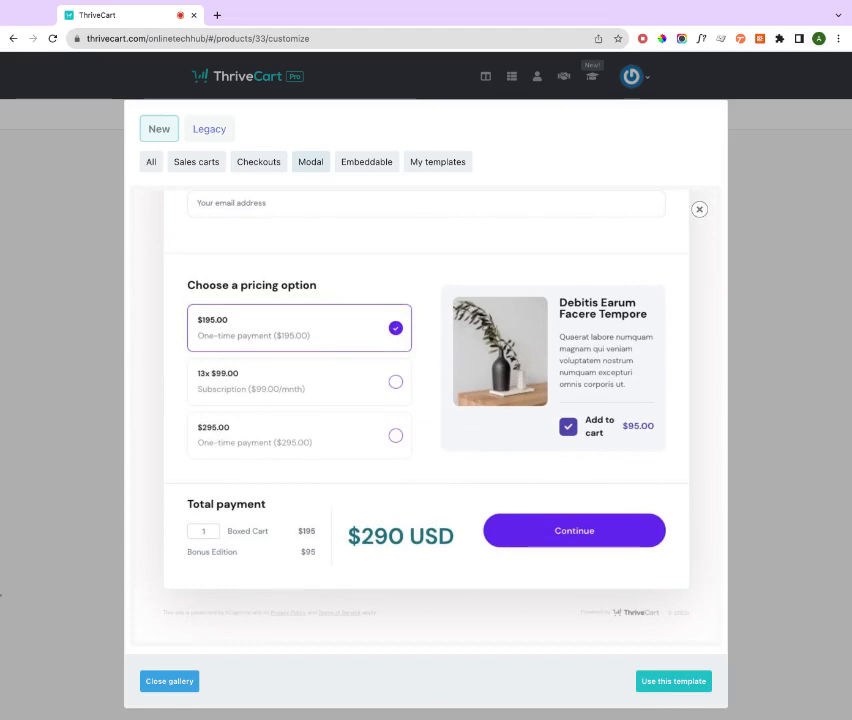
scroll(426, 415, "up", 2)
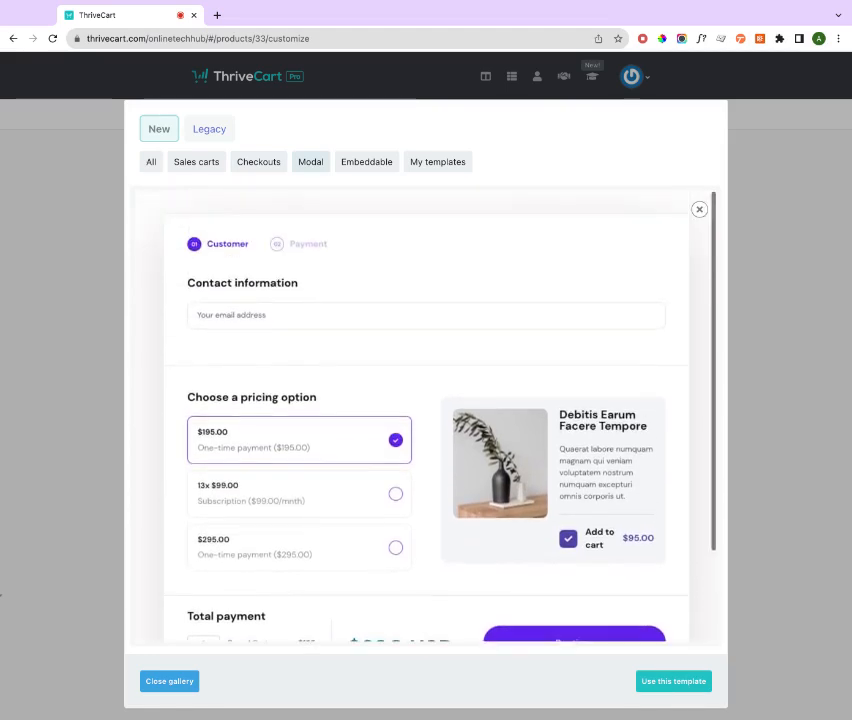
scroll(426, 415, "down", 2)
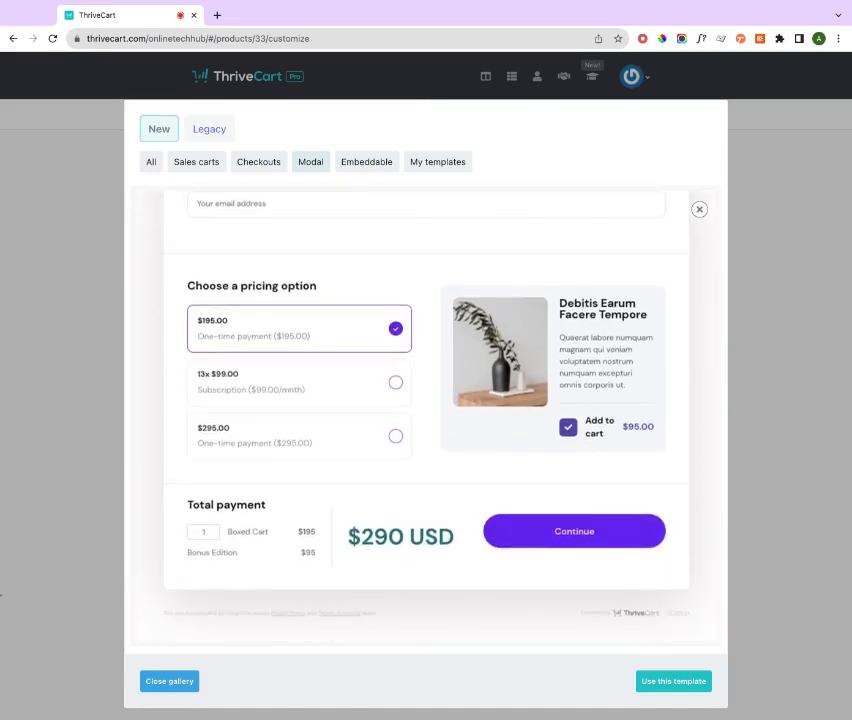
scroll(426, 415, "up", 2)
scroll(437, 295, "down", 2)
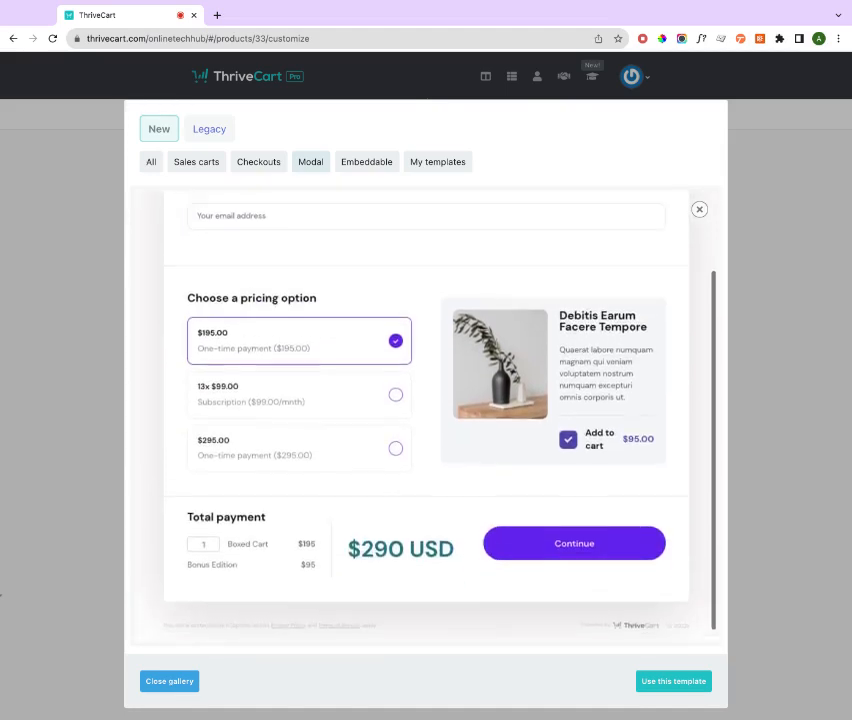
scroll(437, 295, "up", 2)
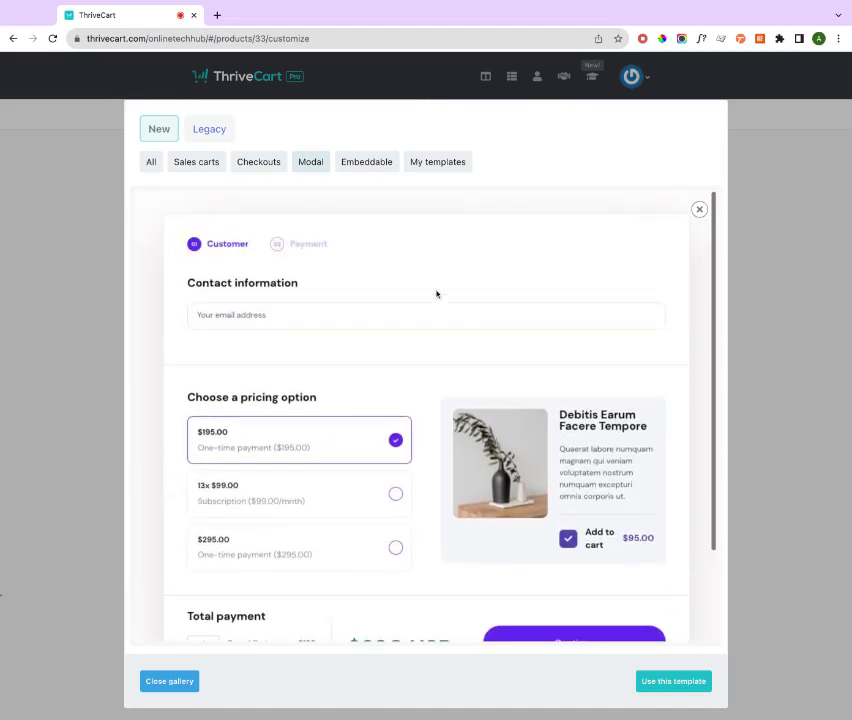
Close the modal template preview and select the sales cart template "Laudantium Nostrum Eos Id Mollitia Iste Est" with the woman at a laptop.
left_click(699, 210)
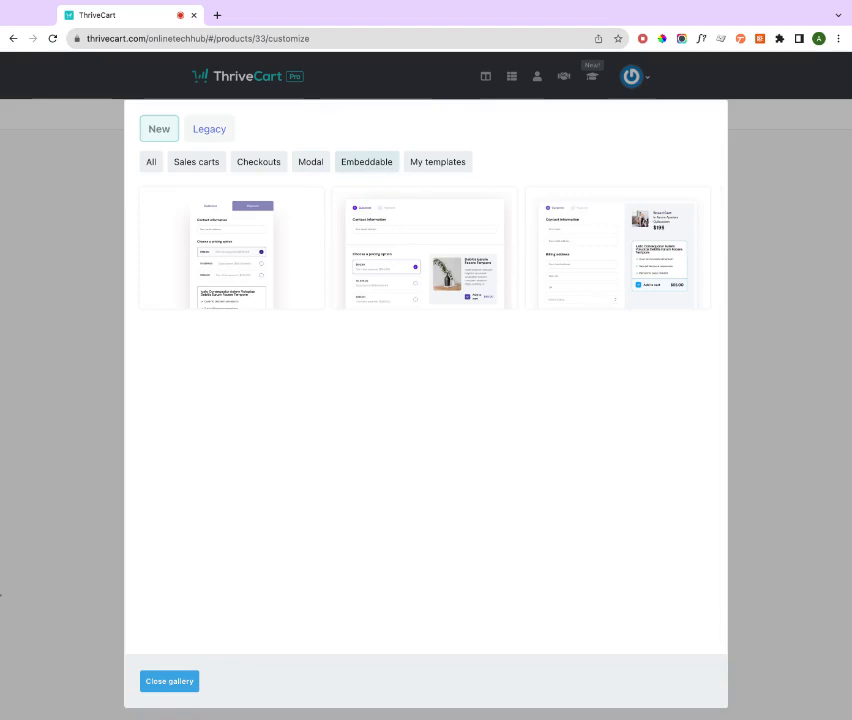
left_click(206, 166)
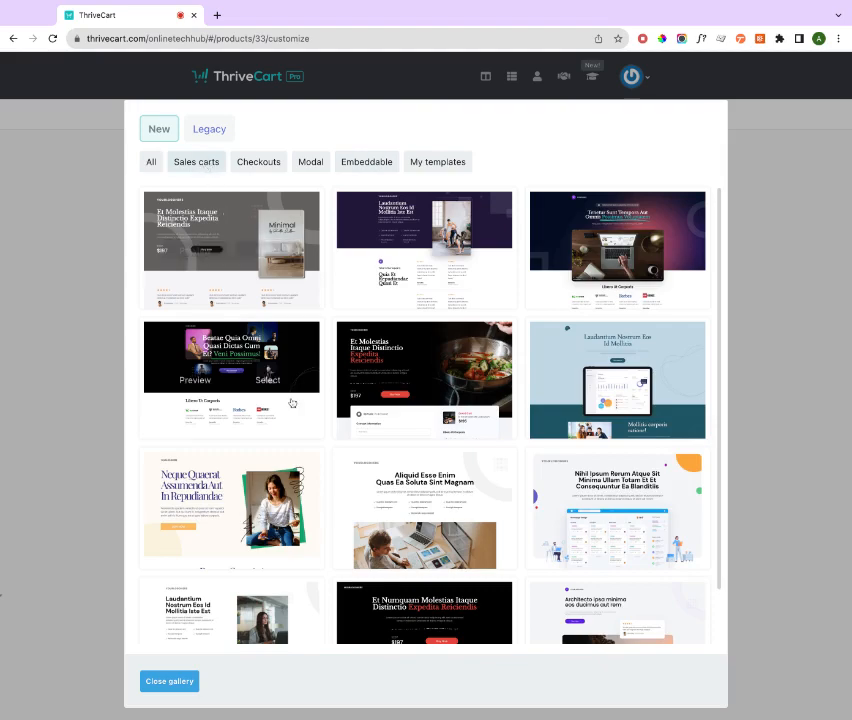
scroll(293, 403, "down", 1)
mouse_move(212, 570)
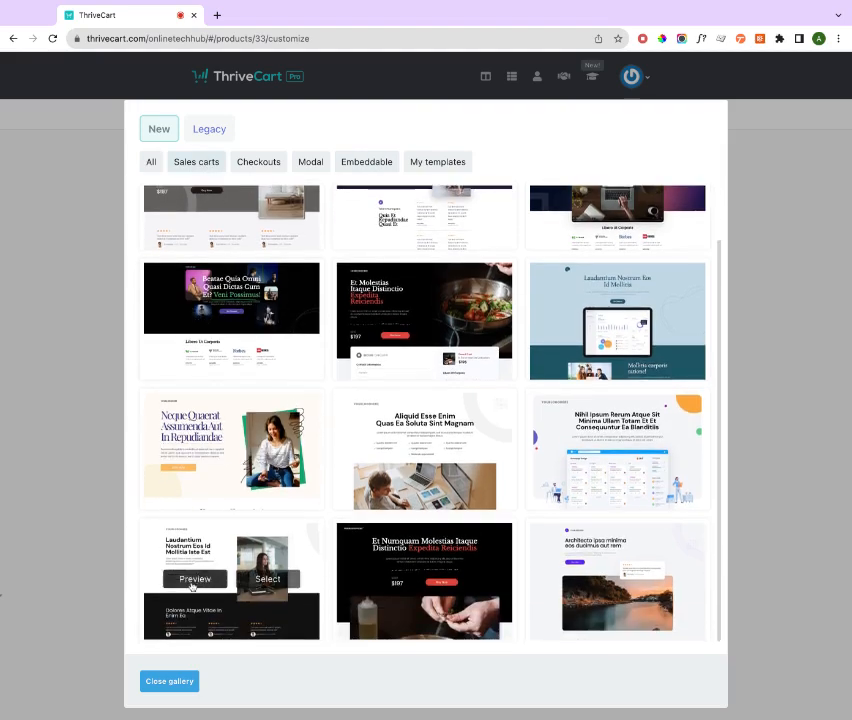
left_click(265, 579)
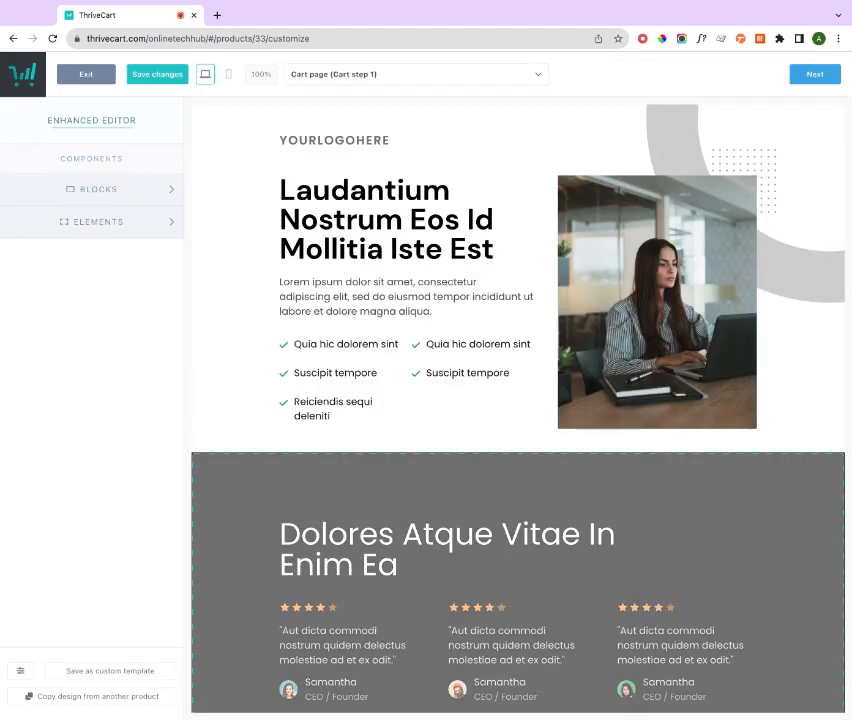
Look through the cart page's sections, preview the page on a mobile device down its length, and return to the desktop view.
scroll(243, 555, "down", 3)
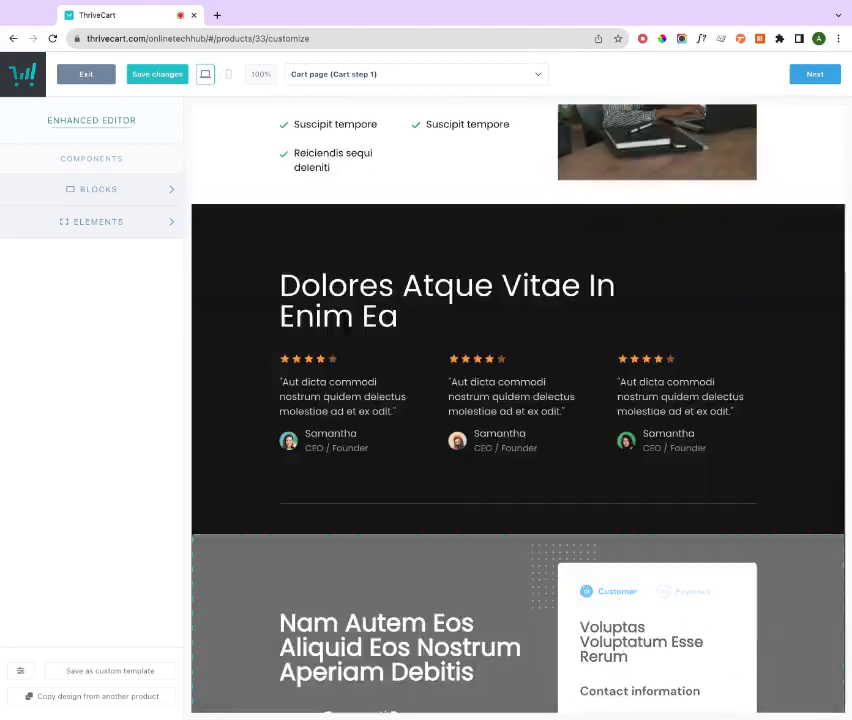
scroll(243, 555, "up", 3)
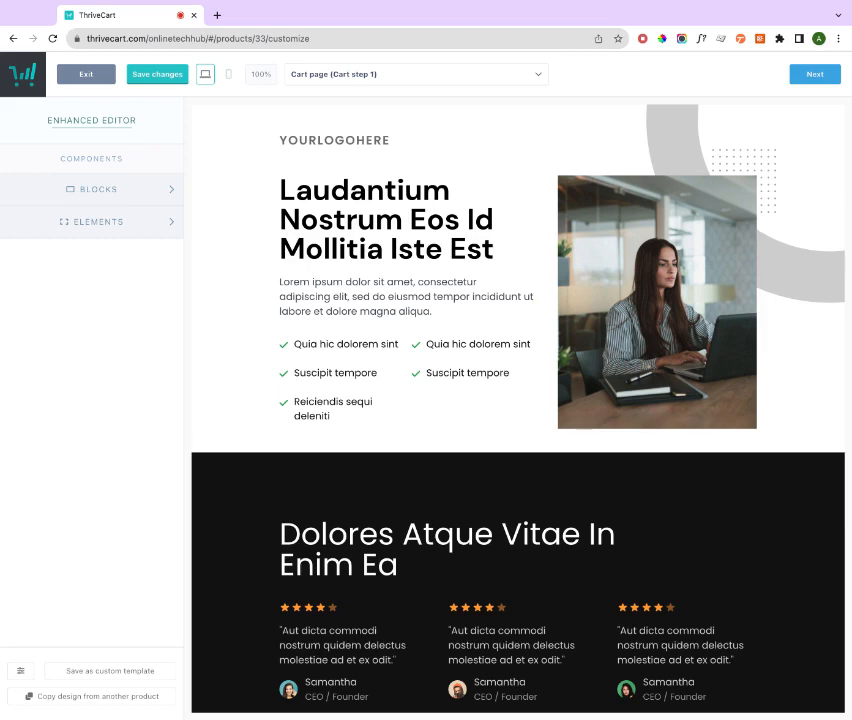
left_click(227, 76)
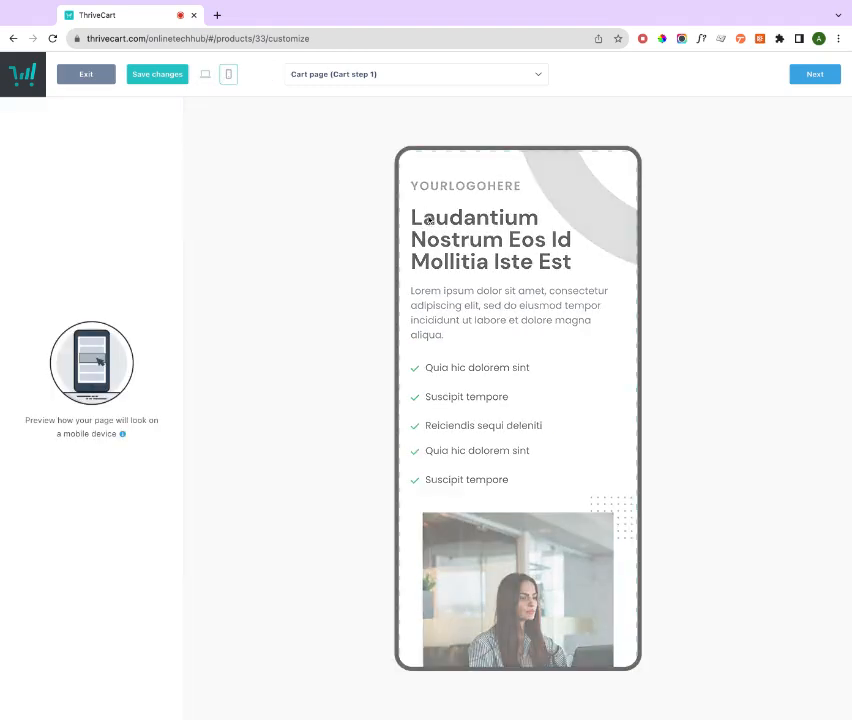
scroll(489, 264, "down", 6)
scroll(490, 258, "up", 2)
scroll(490, 258, "up", 4)
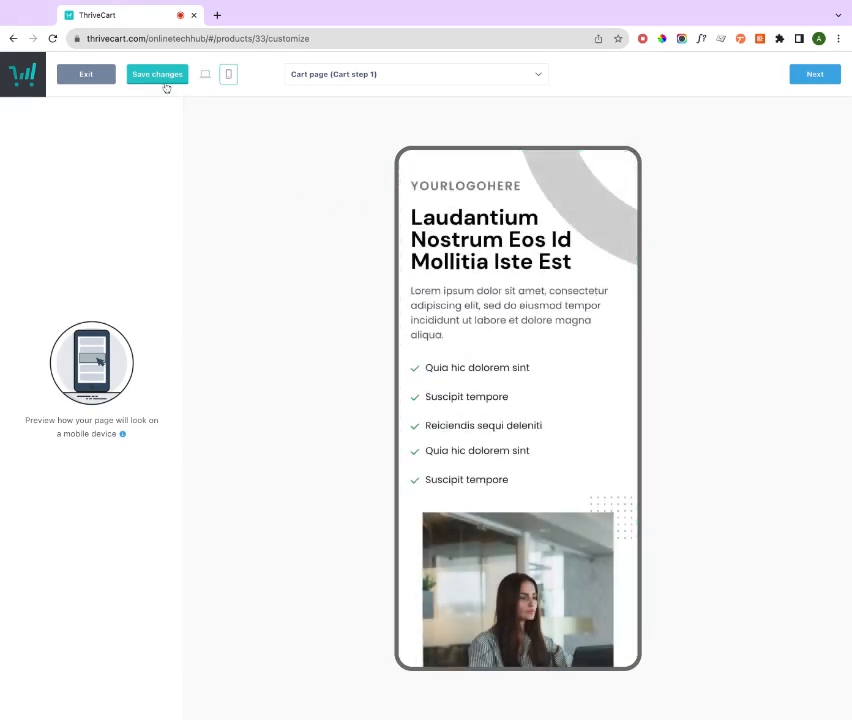
left_click(204, 76)
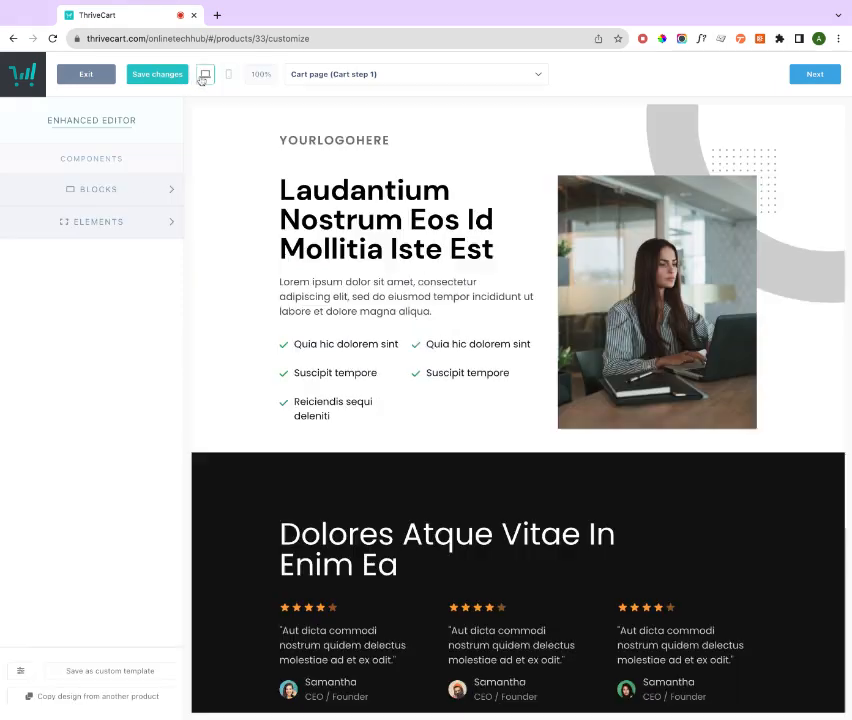
Examine the editor's canvas zoom options and close them without changing the zoom level.
left_click(259, 75)
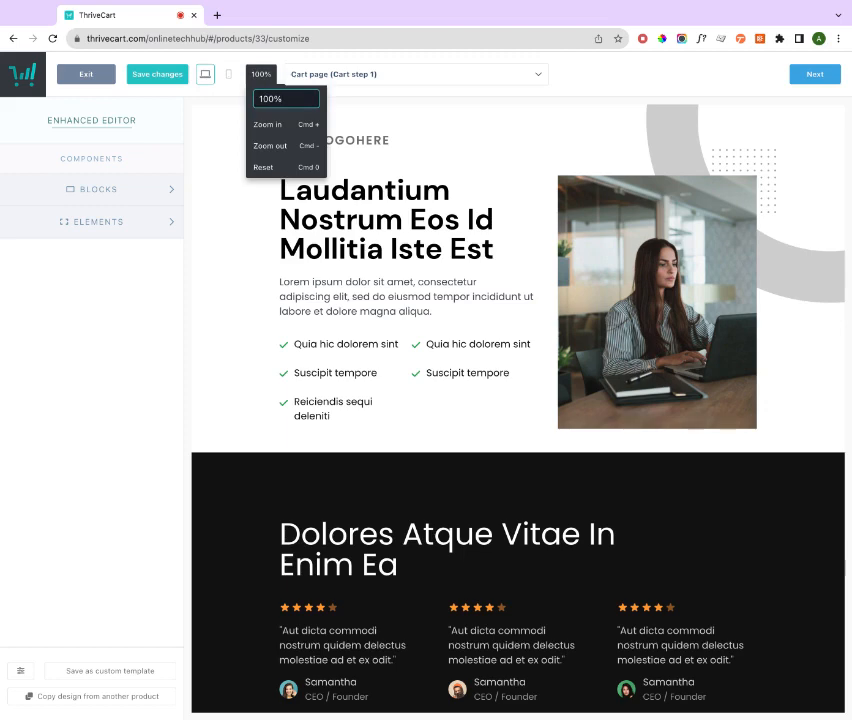
left_click(261, 75)
left_click(261, 75)
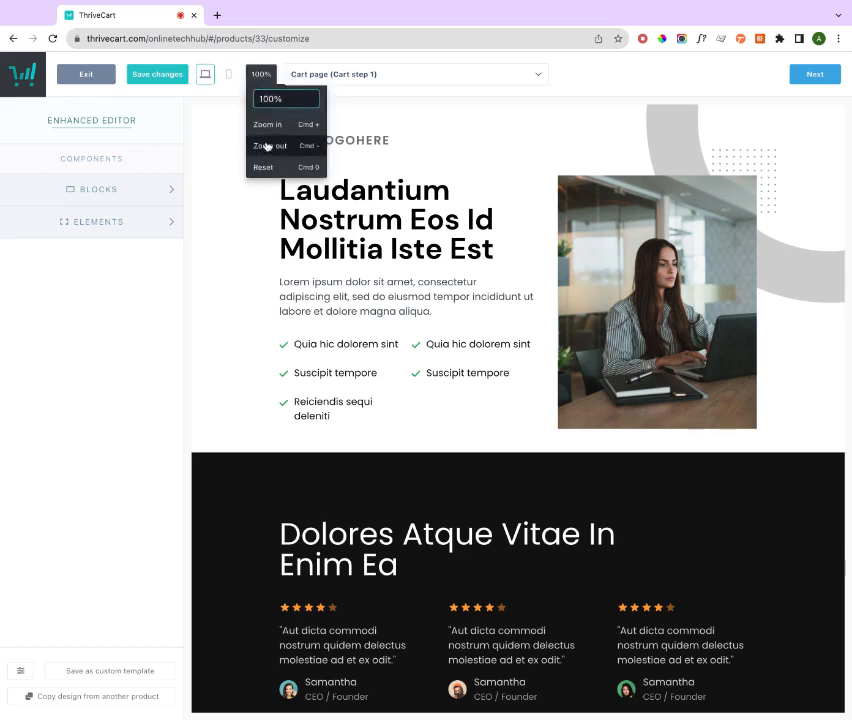
left_click(260, 75)
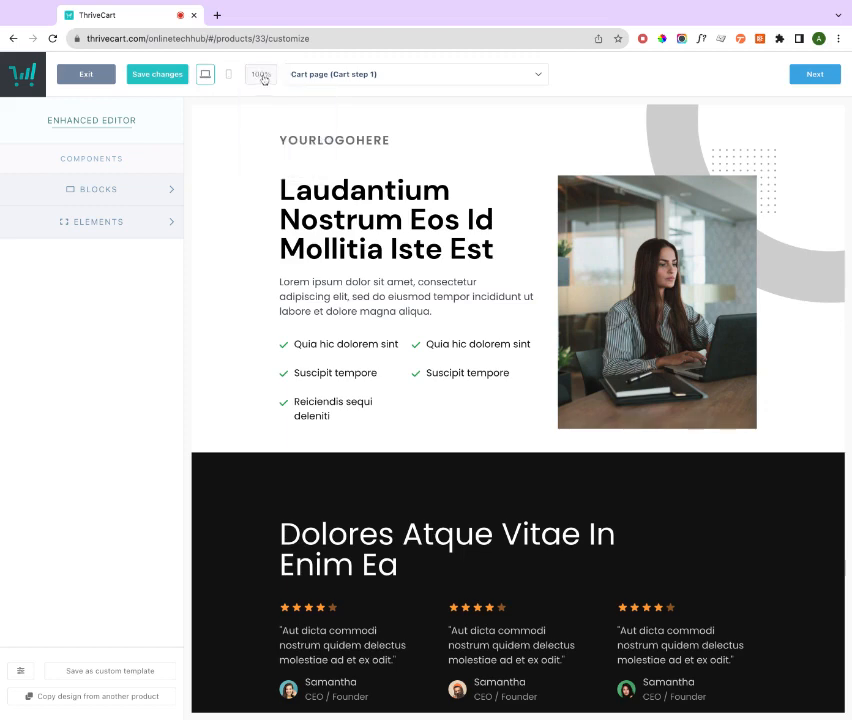
Examine the list of funnel pages available for editing and close it, staying on Cart page (Cart step 1).
left_click(316, 76)
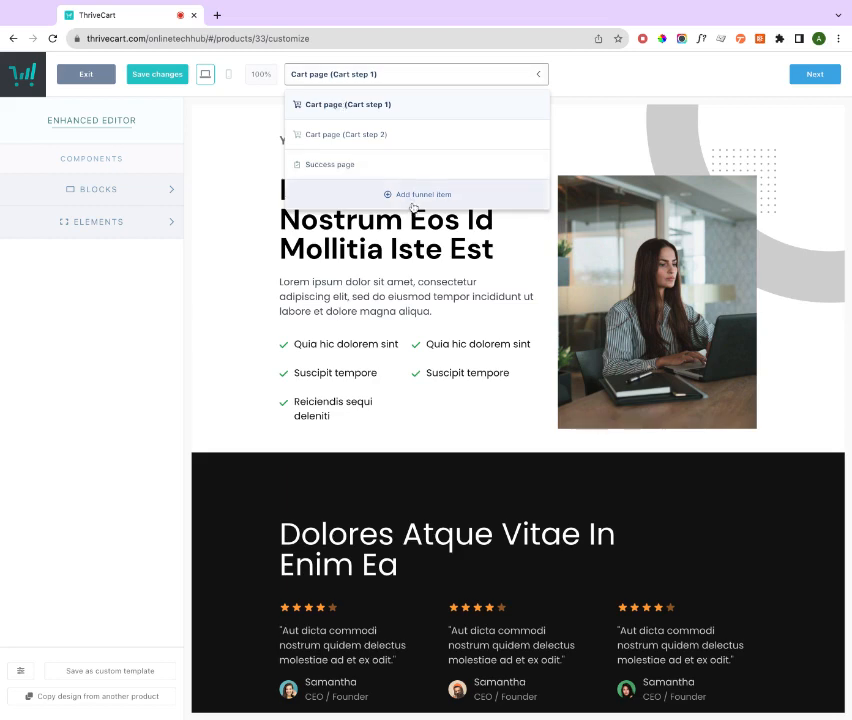
left_click(238, 135)
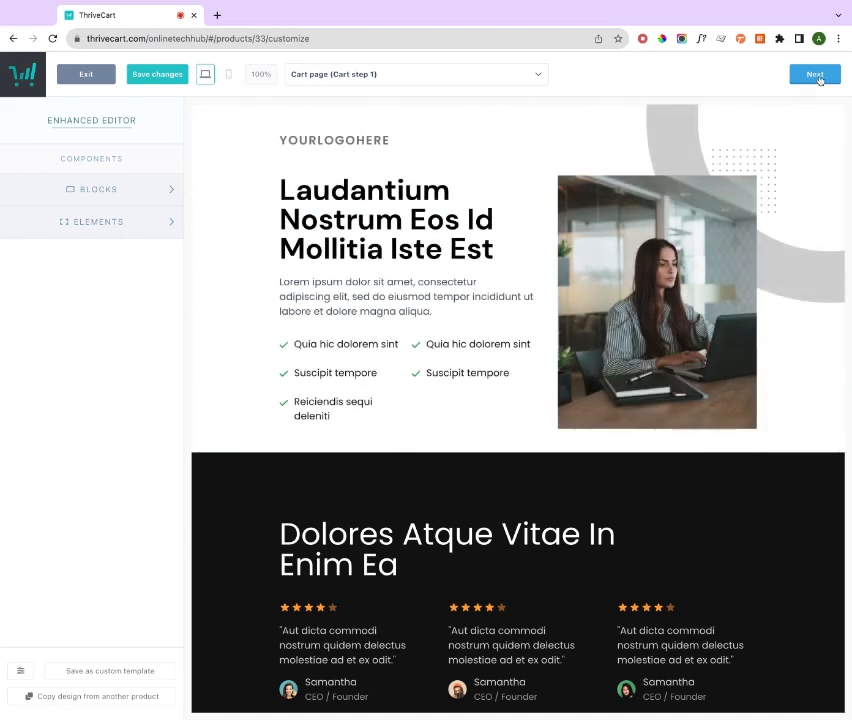
left_click(534, 78)
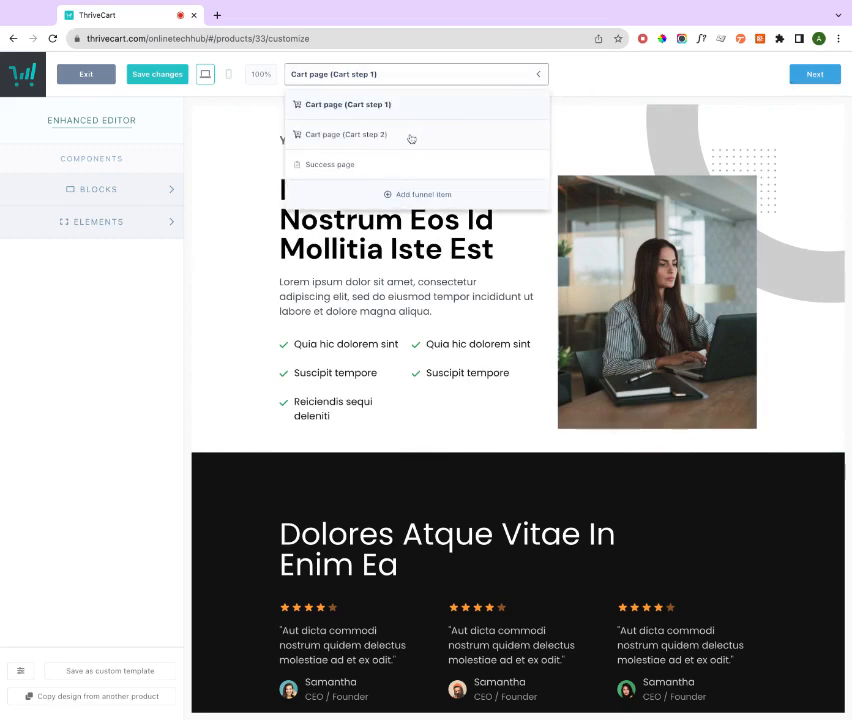
left_click(610, 85)
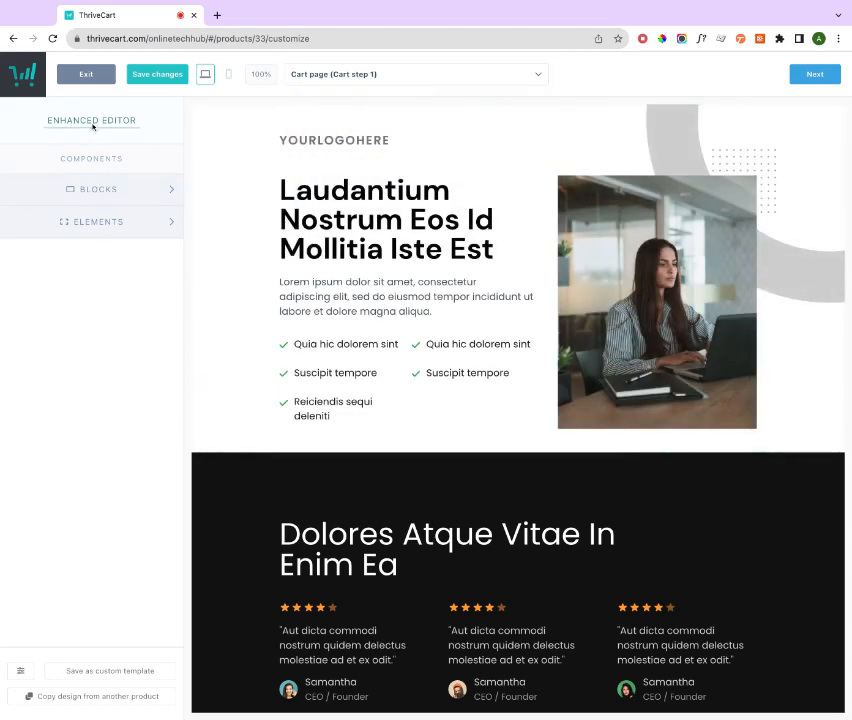
Browse the designs in the Progress Bars, Spacer Blocks and Hero Areas block categories and return to the block categories.
left_click(99, 192)
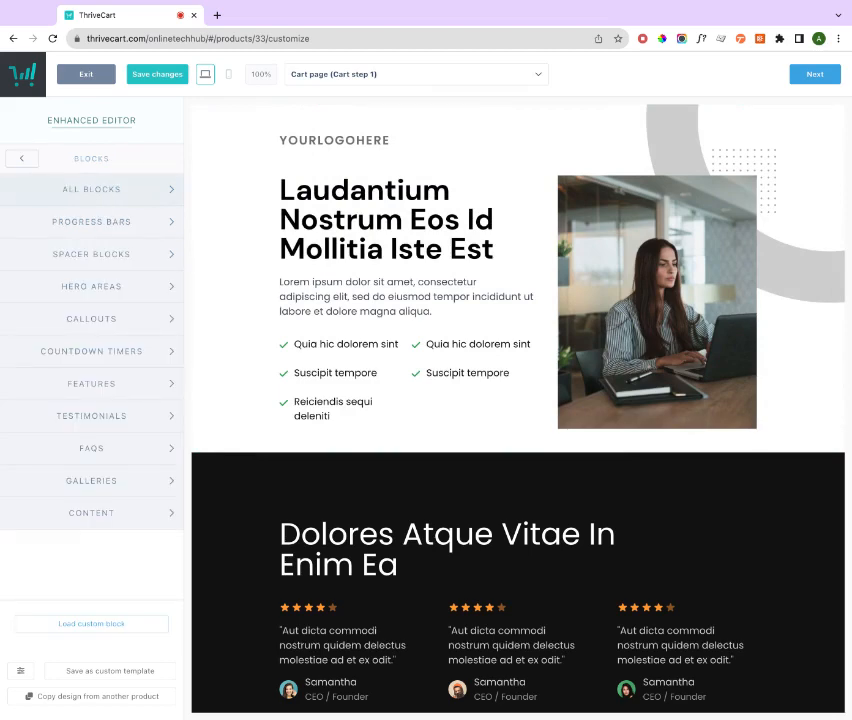
left_click(97, 223)
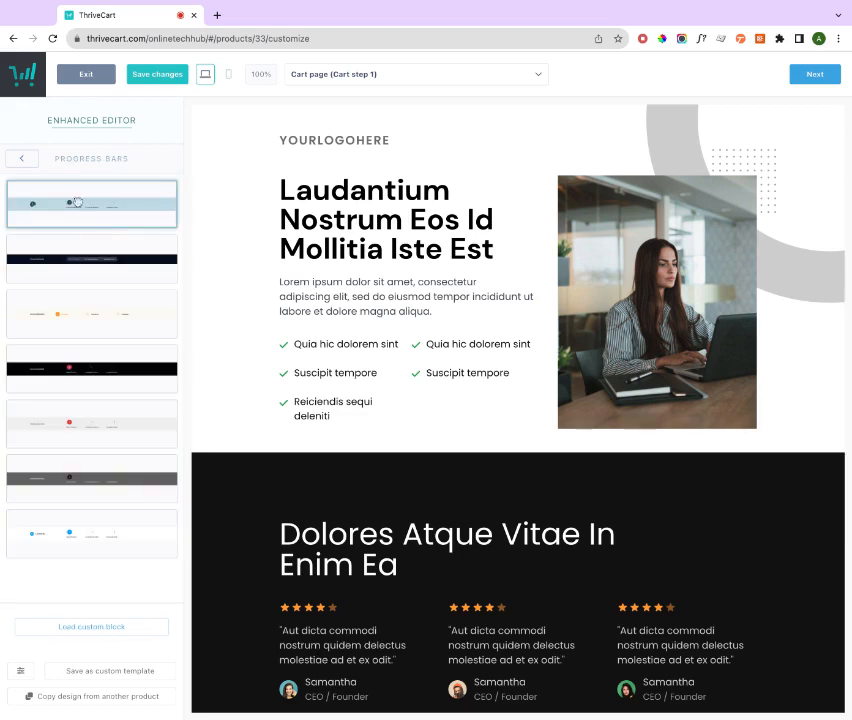
left_click(22, 160)
left_click(70, 252)
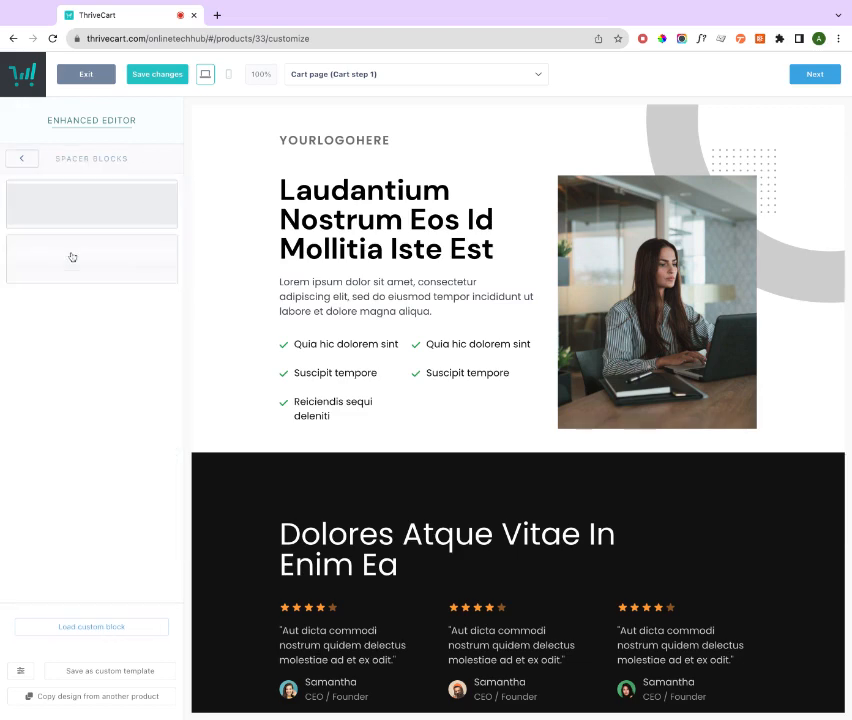
left_click(24, 162)
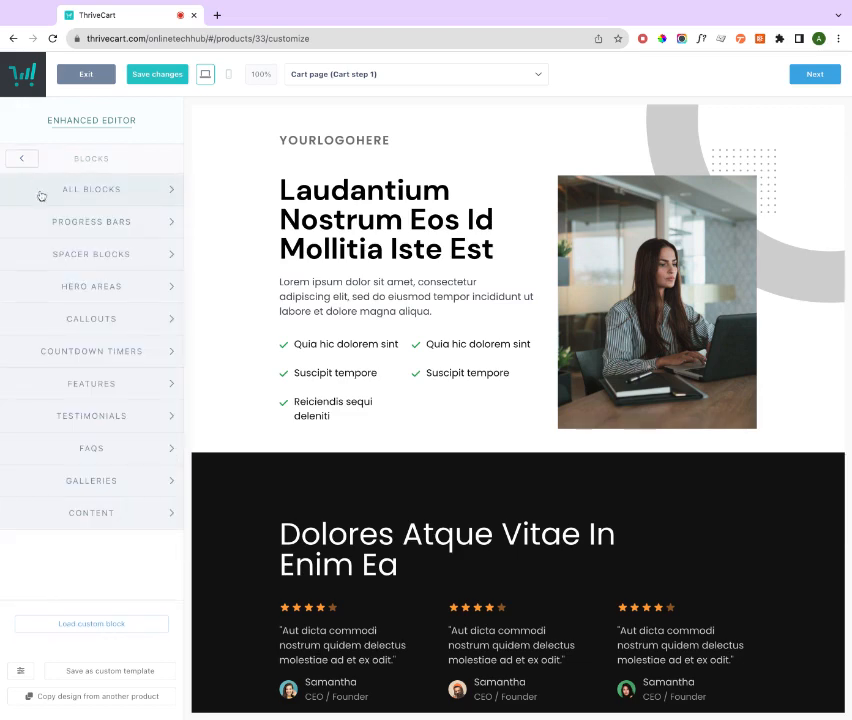
left_click(82, 290)
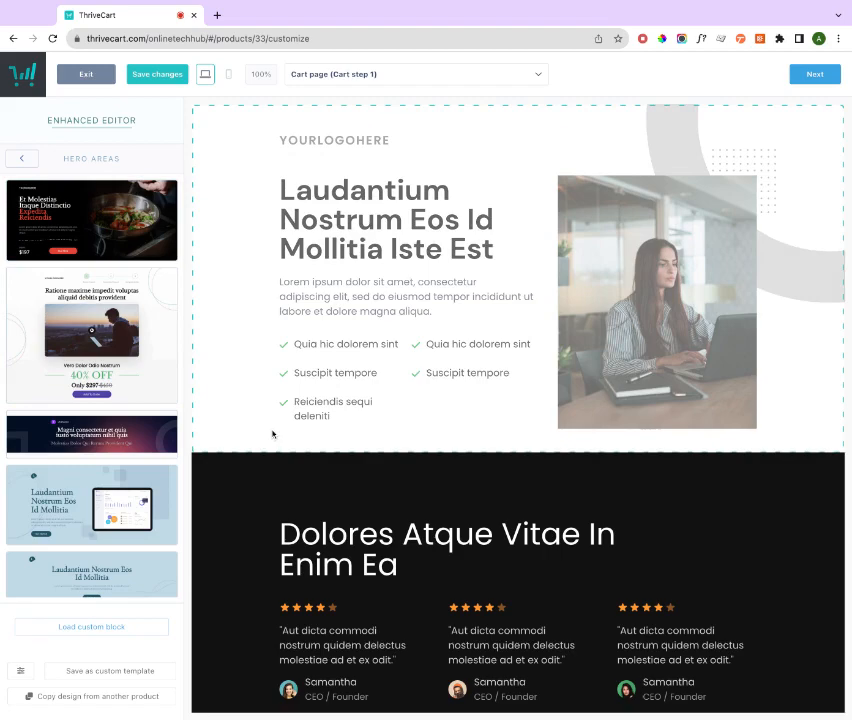
left_click(24, 159)
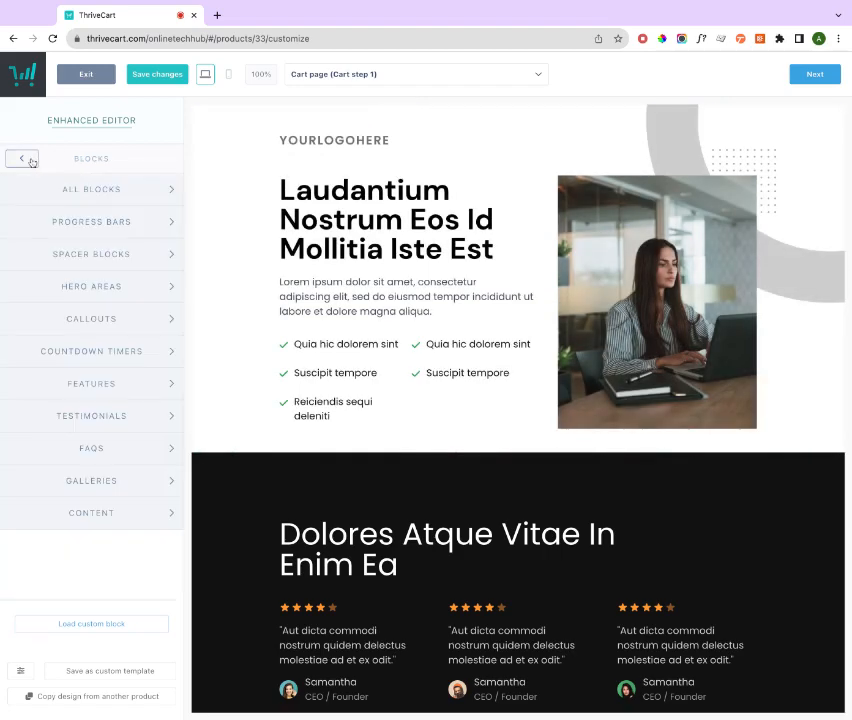
Browse the designs in the Callouts, Countdown Timers and Features block categories and return to the block categories.
left_click(91, 319)
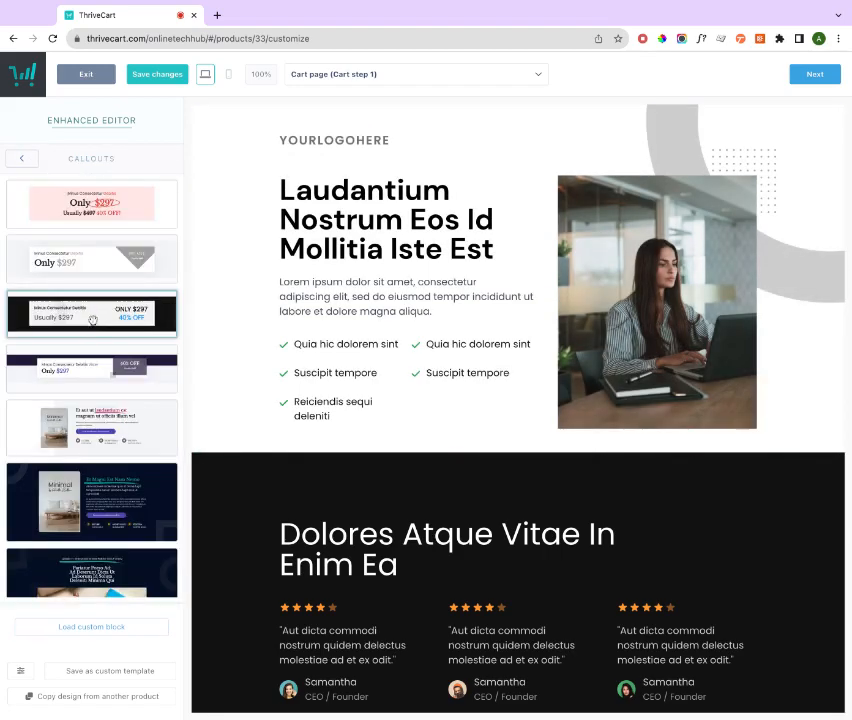
left_click(24, 162)
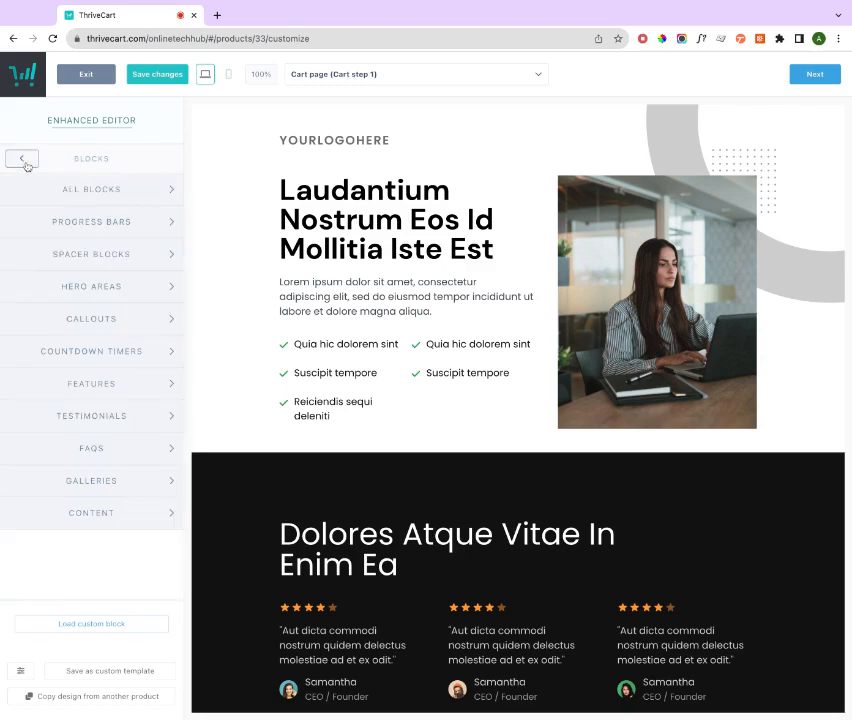
left_click(65, 355)
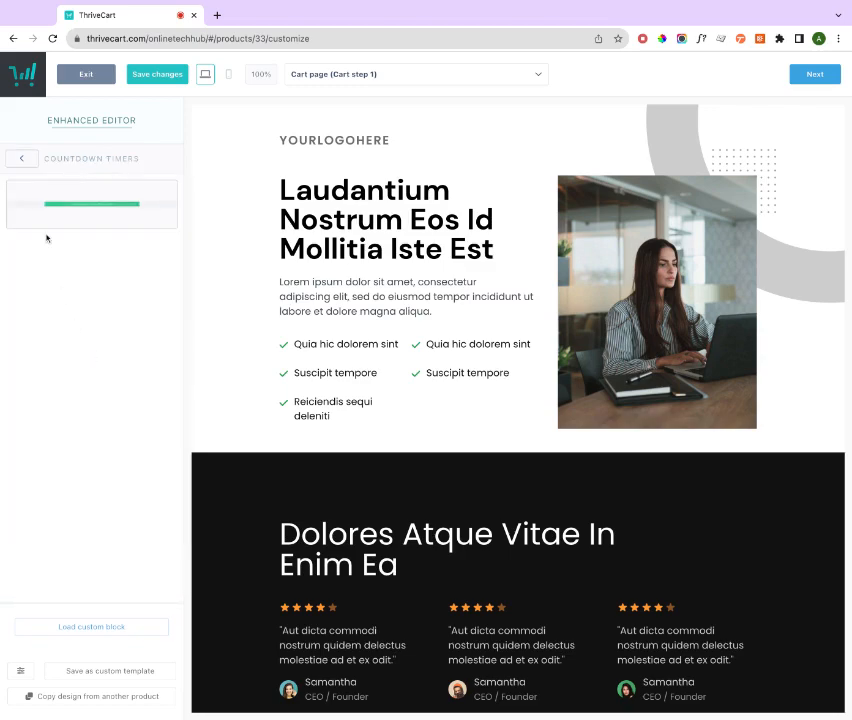
left_click(22, 159)
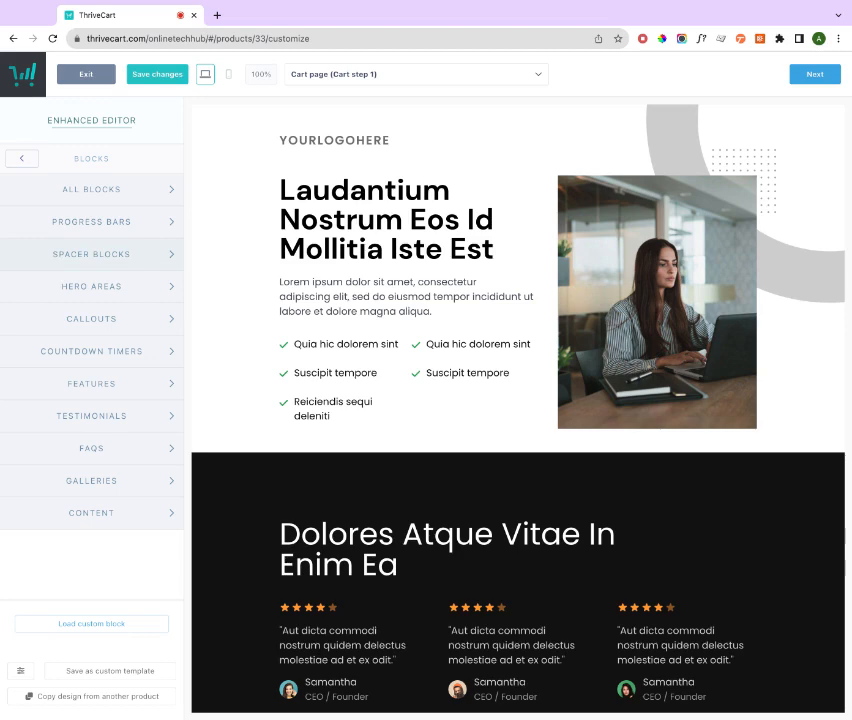
left_click(80, 386)
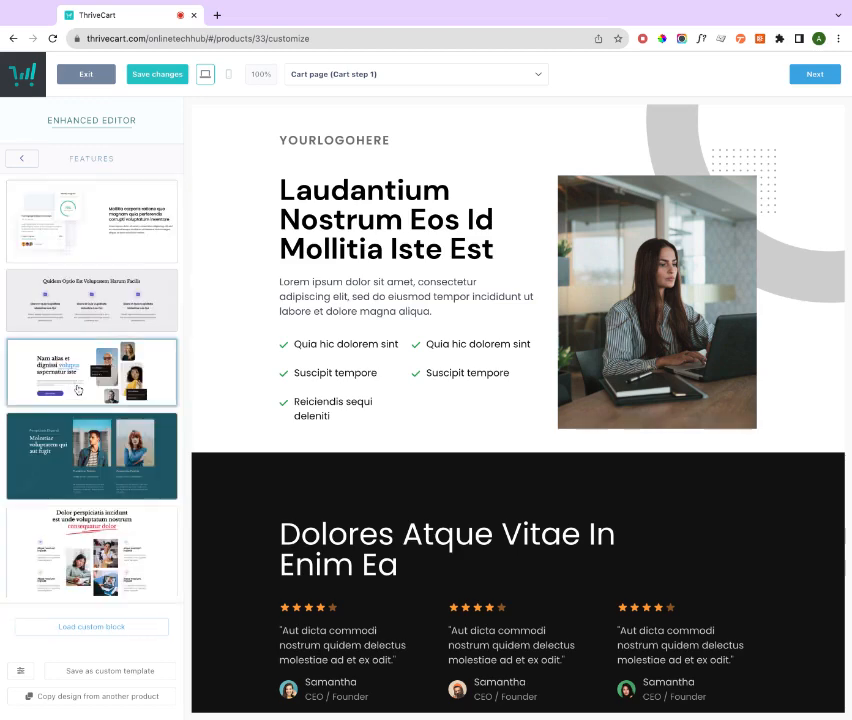
scroll(78, 390, "down", 5)
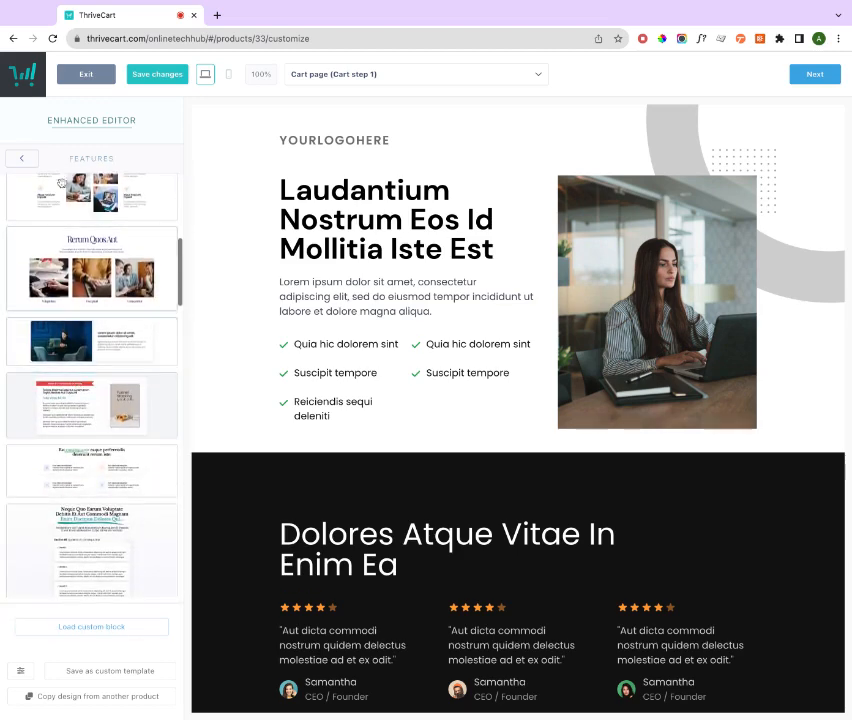
left_click(22, 158)
Browse the designs in the Testimonials, FAQs, Galleries and Content block categories and return to the block categories.
left_click(66, 418)
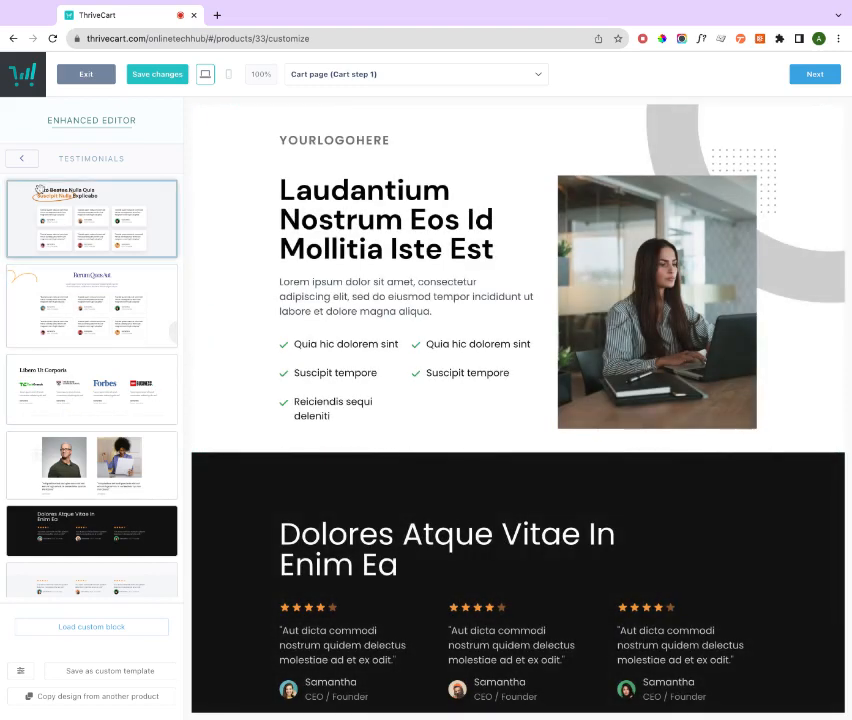
left_click(22, 160)
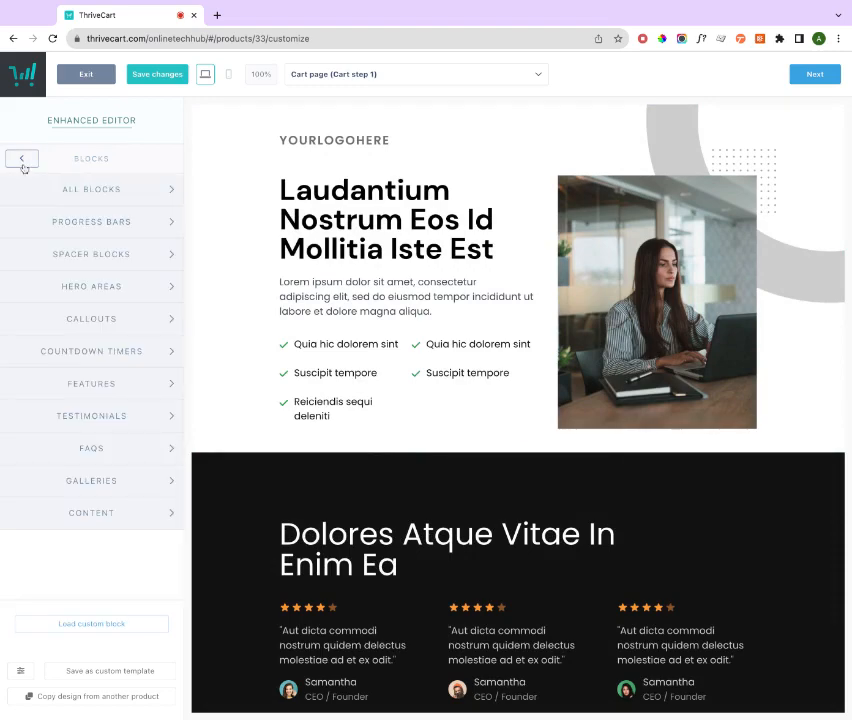
left_click(92, 449)
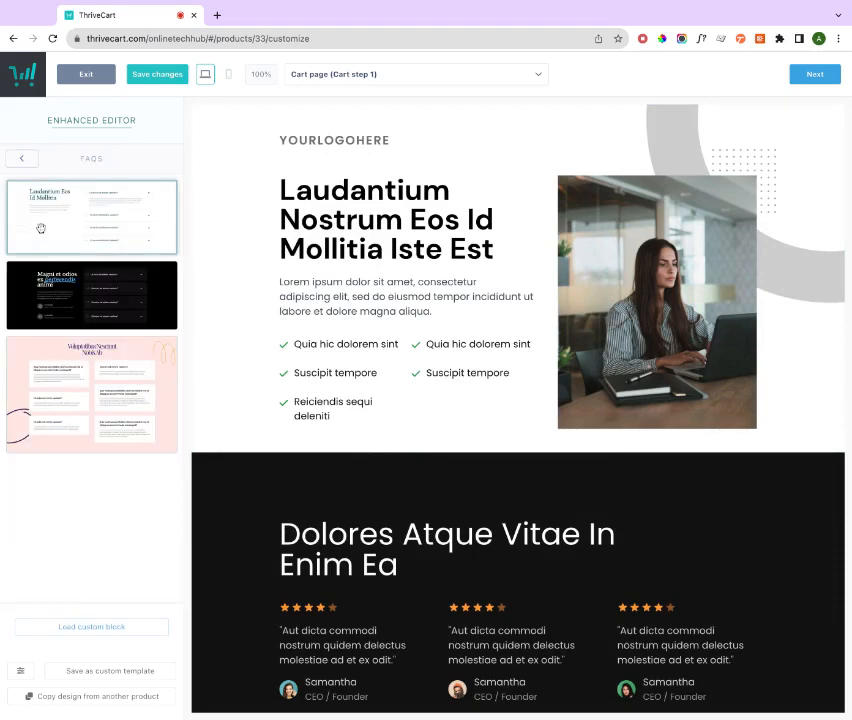
left_click(24, 159)
left_click(80, 480)
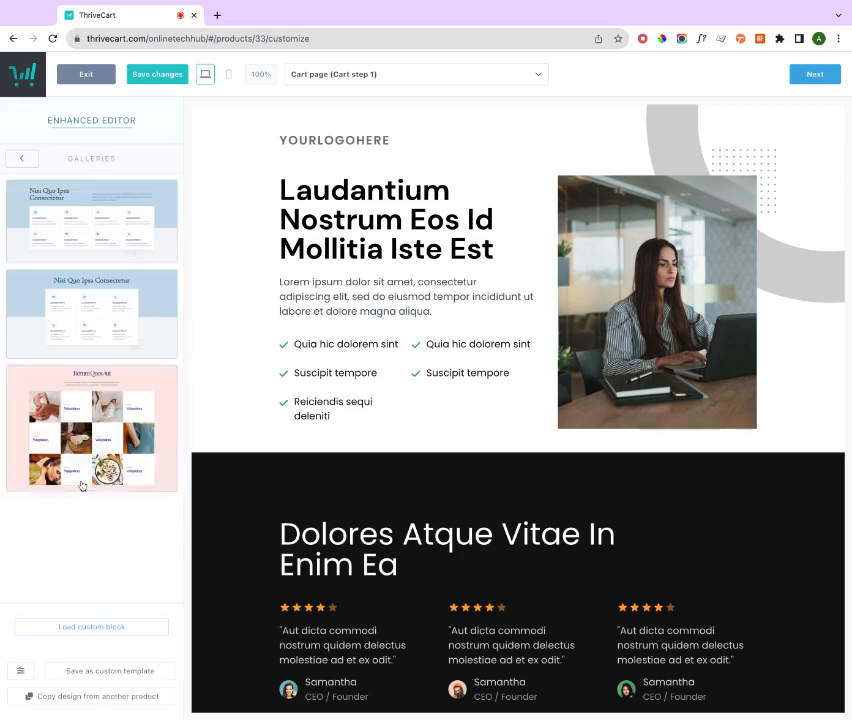
left_click(23, 159)
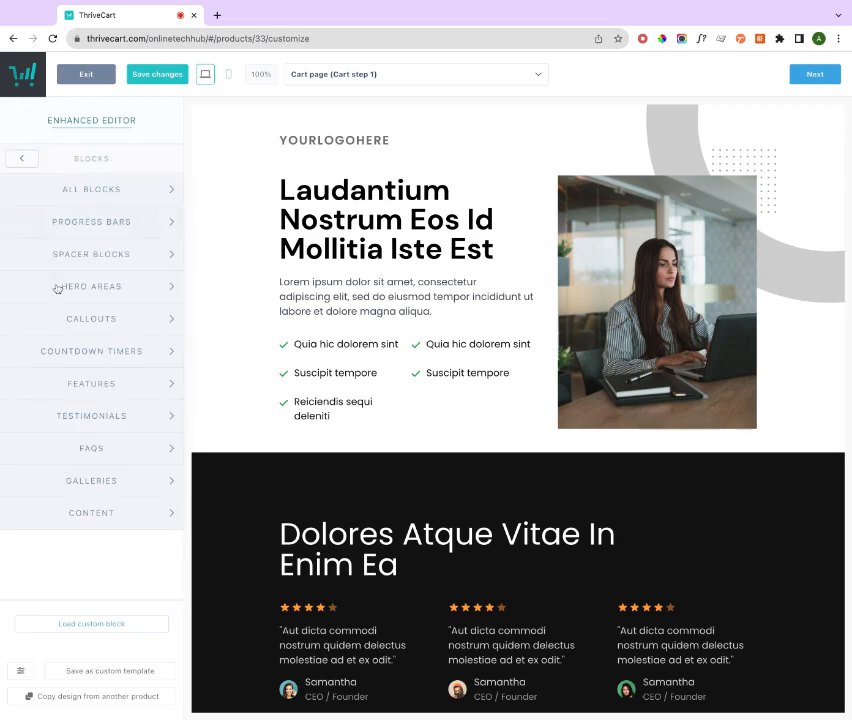
left_click(88, 516)
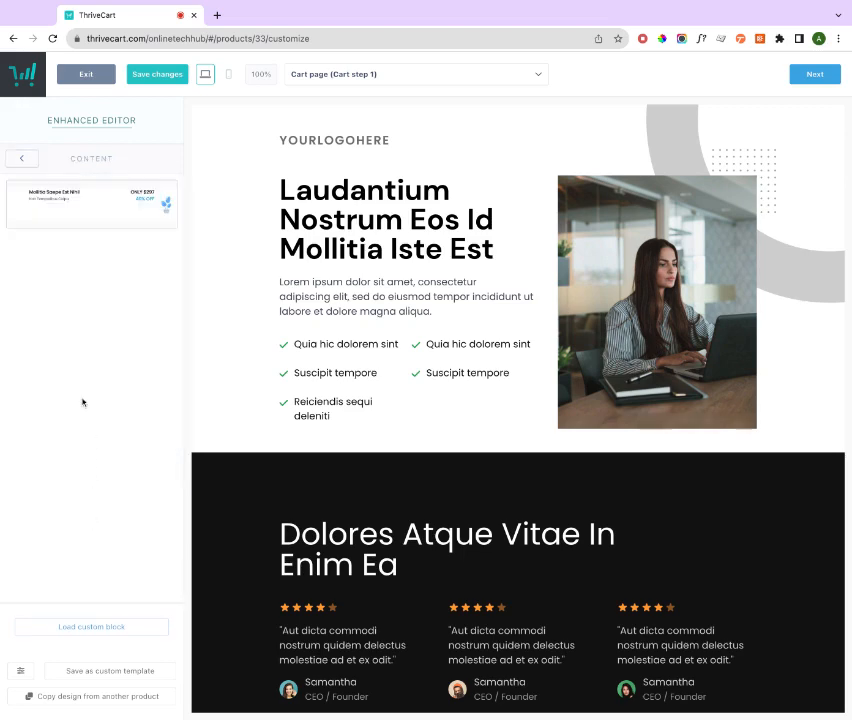
left_click(22, 160)
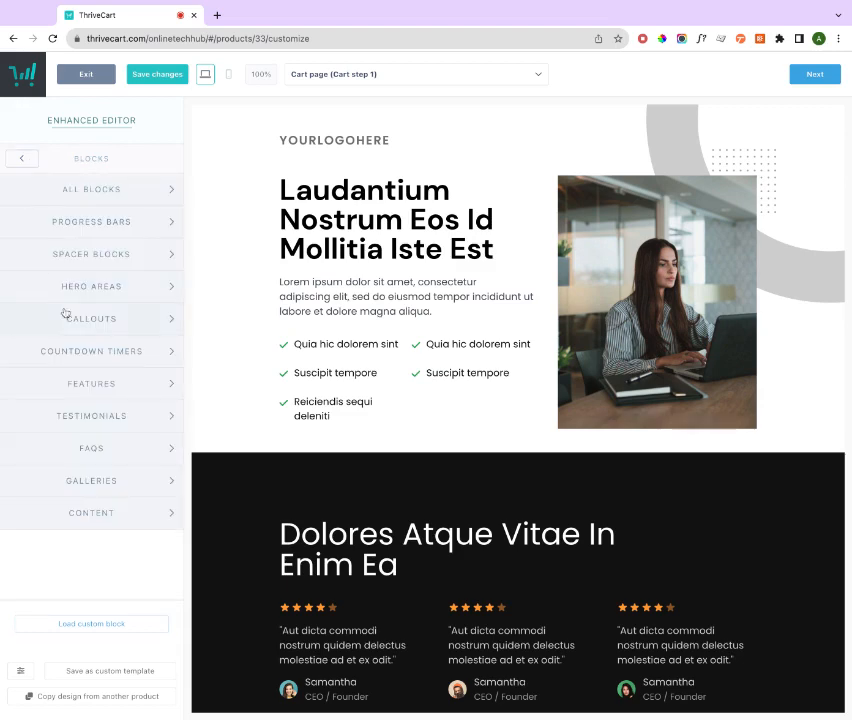
Examine the available page elements, return to the block categories and look over the cart page's existing sections.
left_click(24, 162)
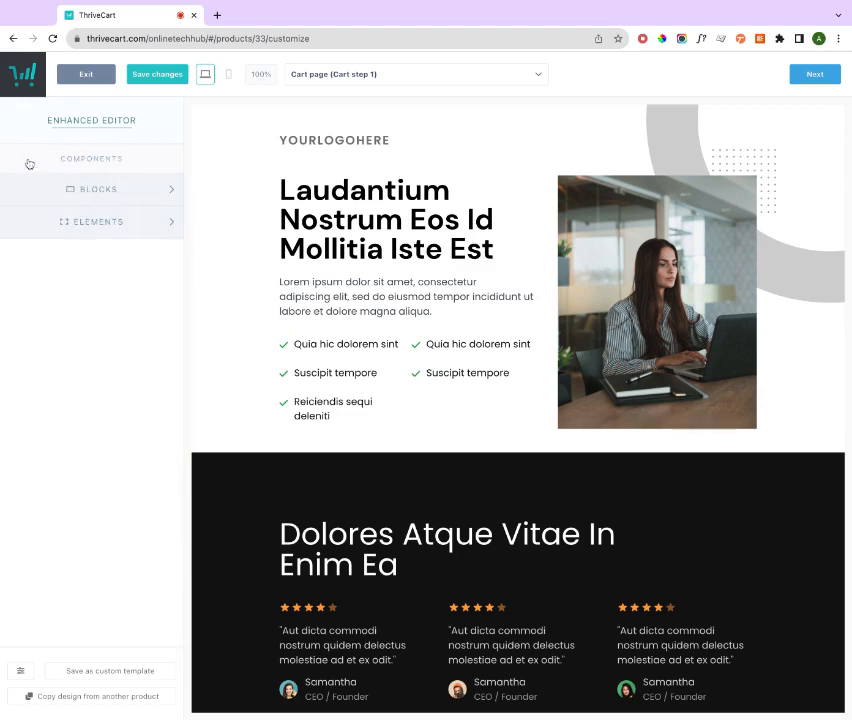
left_click(76, 226)
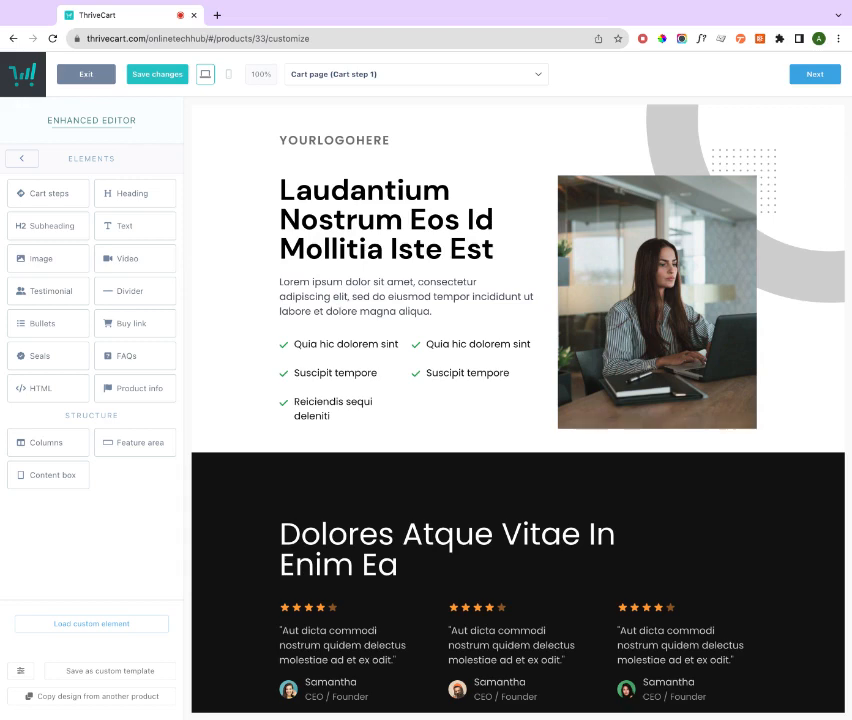
left_click(23, 159)
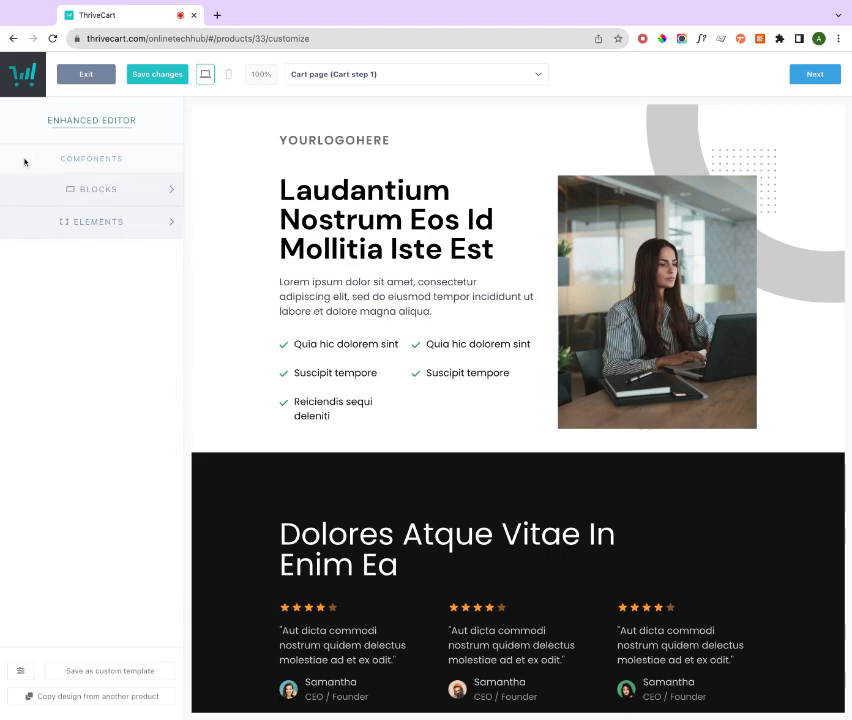
left_click(61, 192)
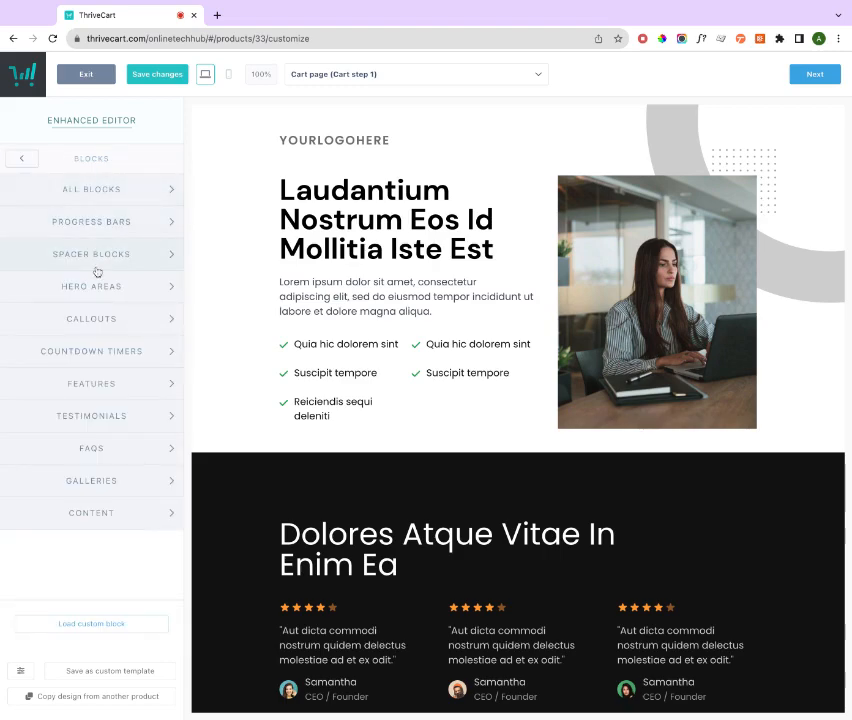
scroll(230, 386, "down", 6)
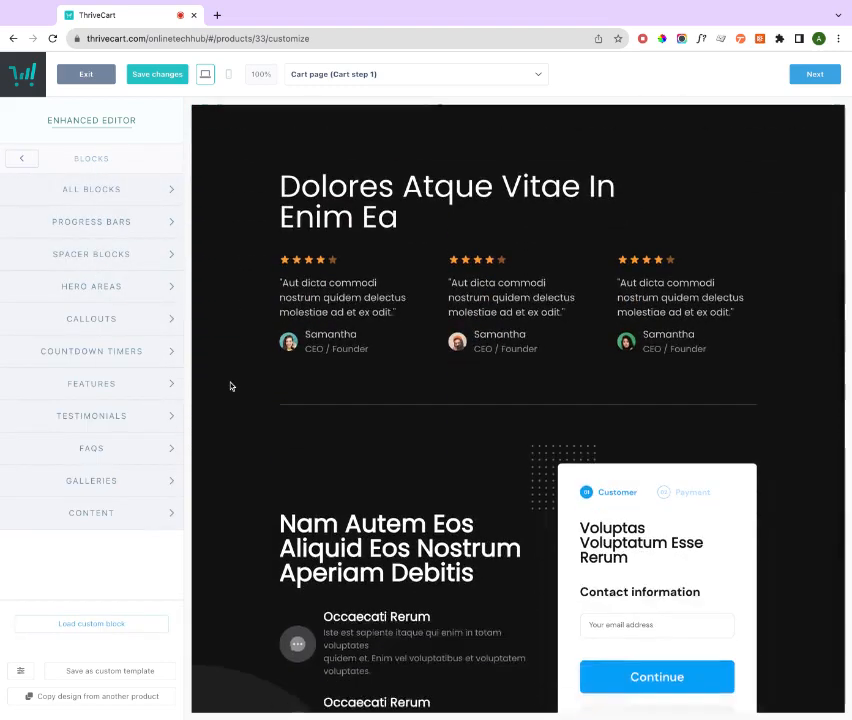
scroll(230, 386, "up", 3)
scroll(230, 386, "up", 3)
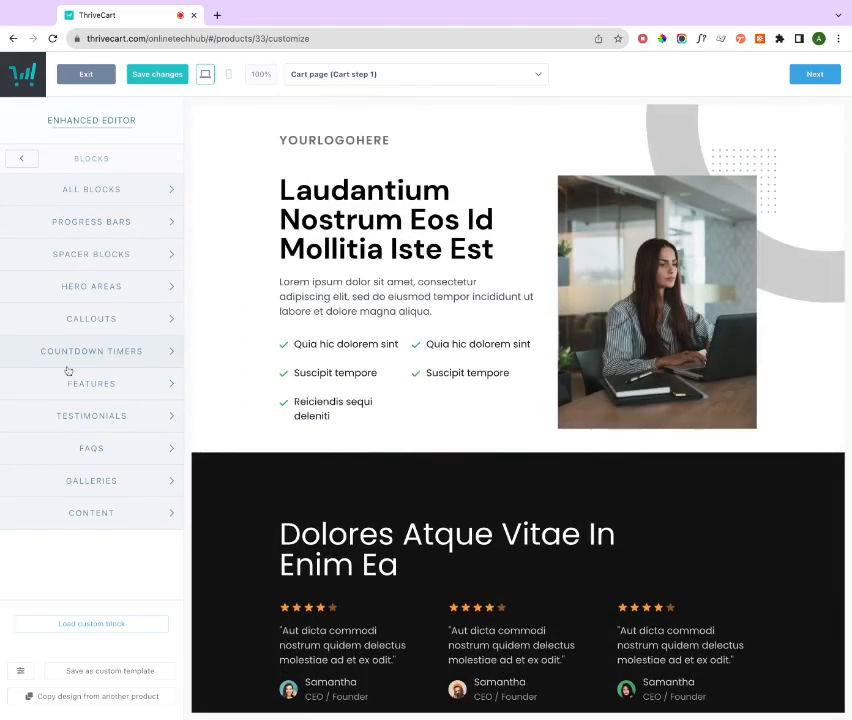
Add the gallery block with eight feature boxes and a side paragraph between the hero area and the testimonials section.
left_click(95, 482)
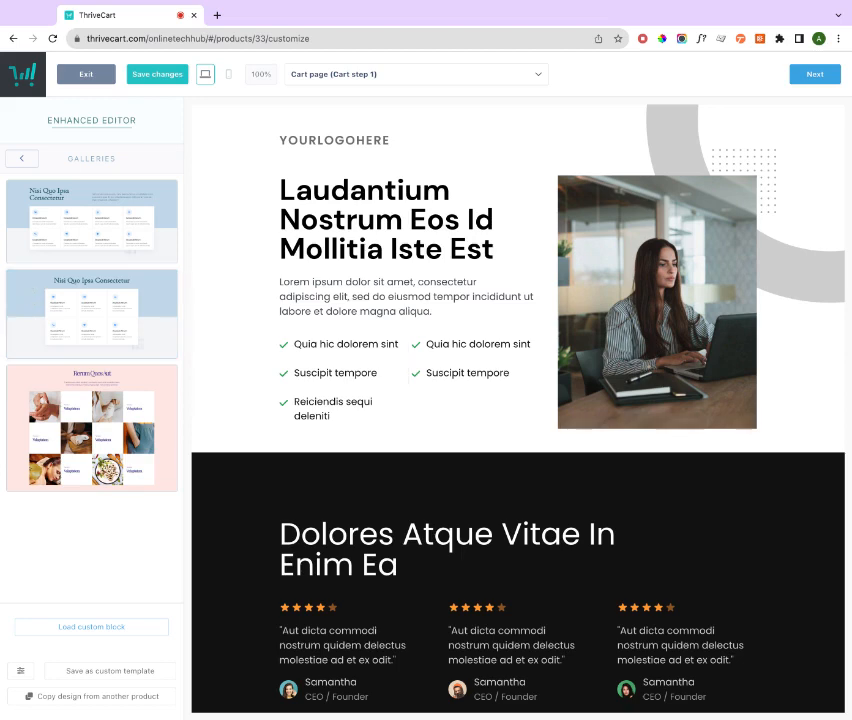
scroll(400, 380, "down", 2)
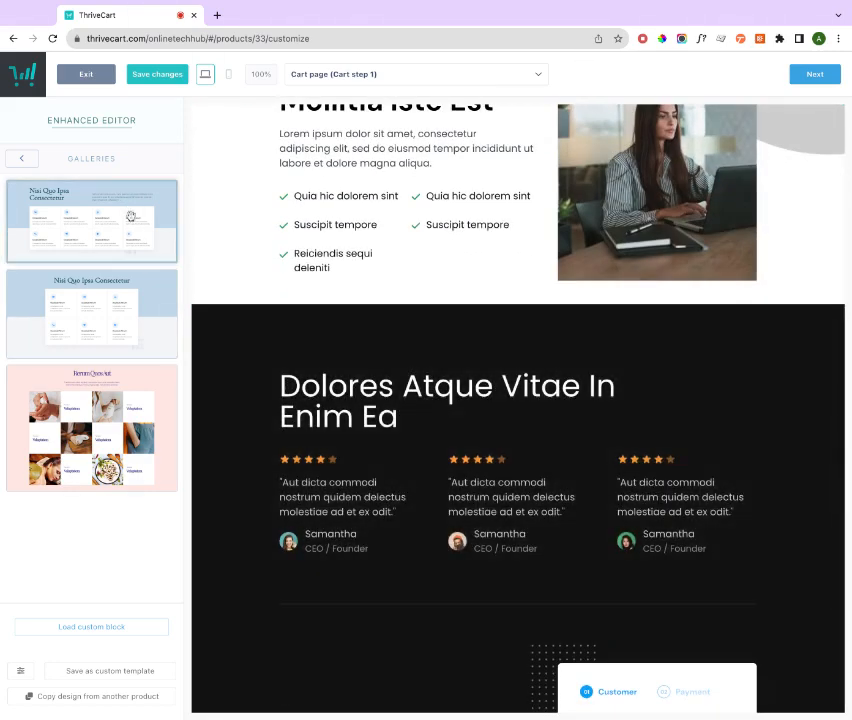
scroll(139, 220, "down", 1)
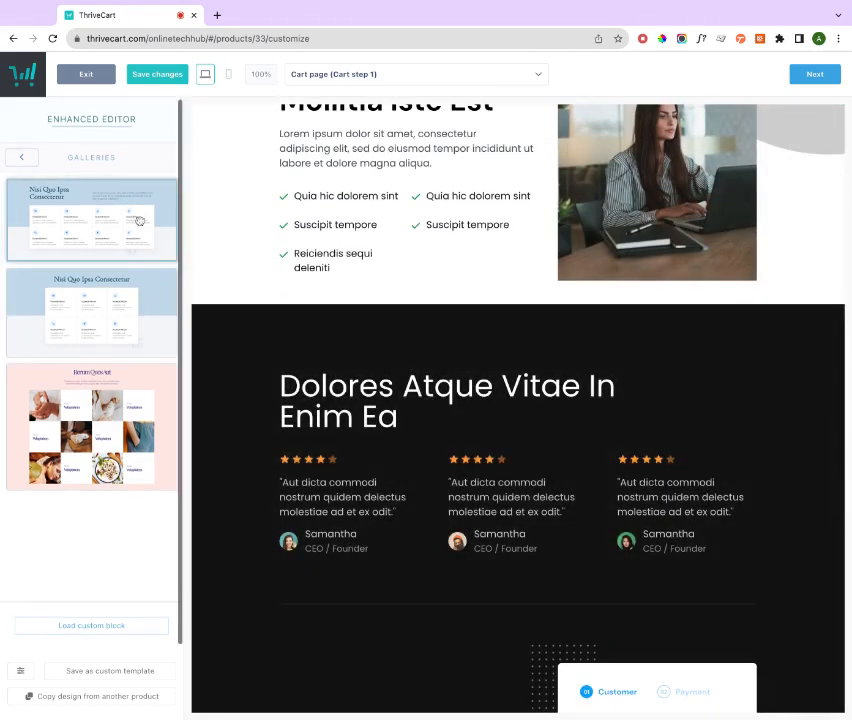
left_click(139, 220)
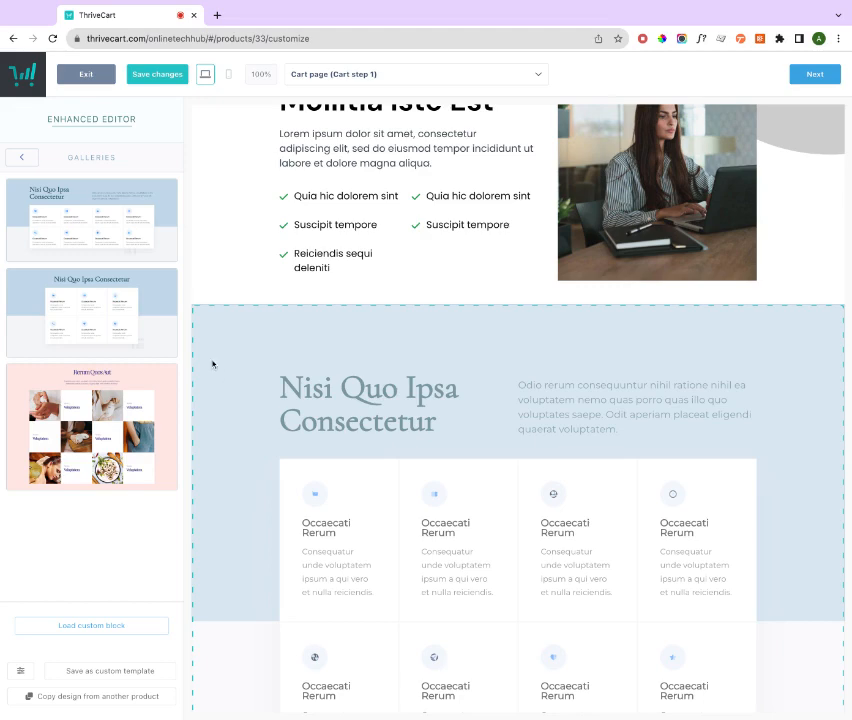
scroll(212, 364, "down", 3)
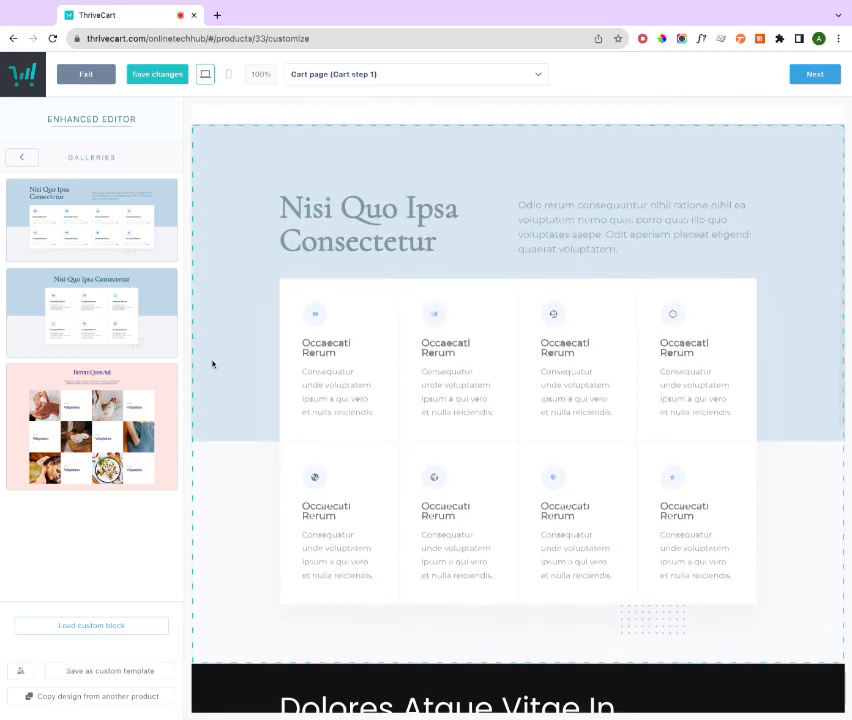
scroll(212, 364, "up", 5)
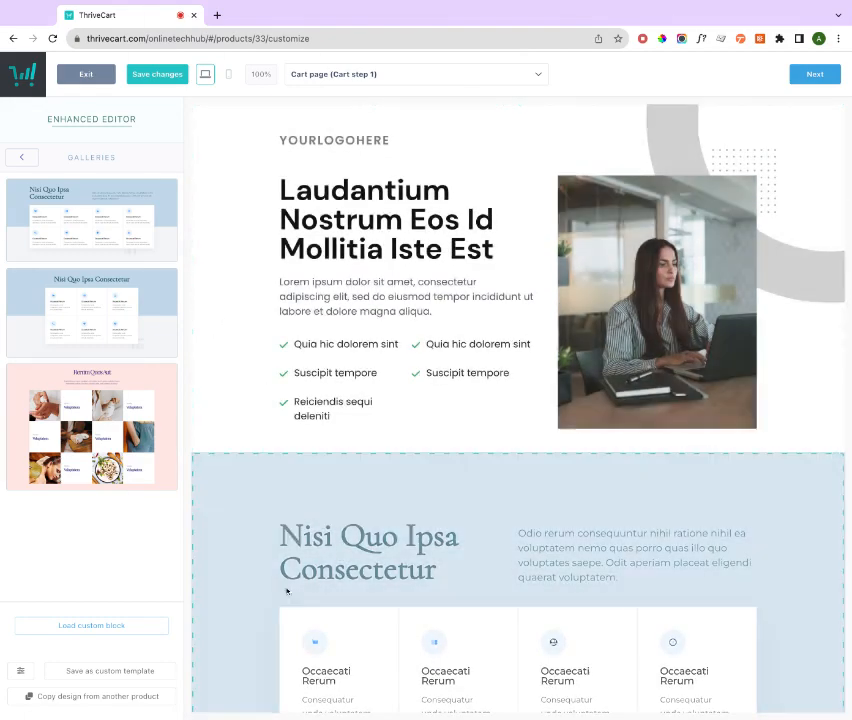
scroll(281, 576, "down", 3)
scroll(264, 513, "up", 2)
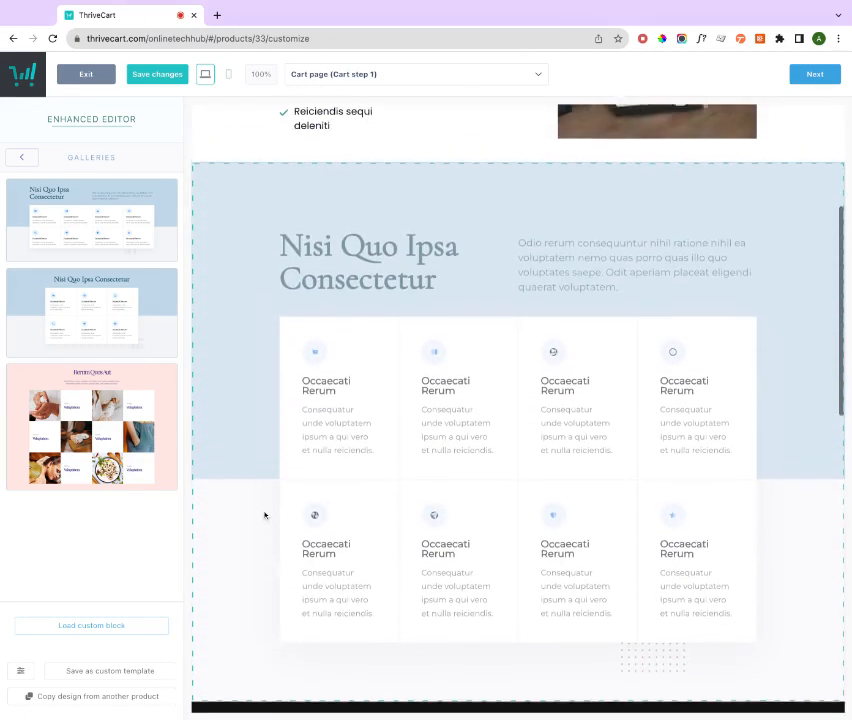
Replace the gallery block's heading with "Change the text to what you want it to say".
left_click(327, 276)
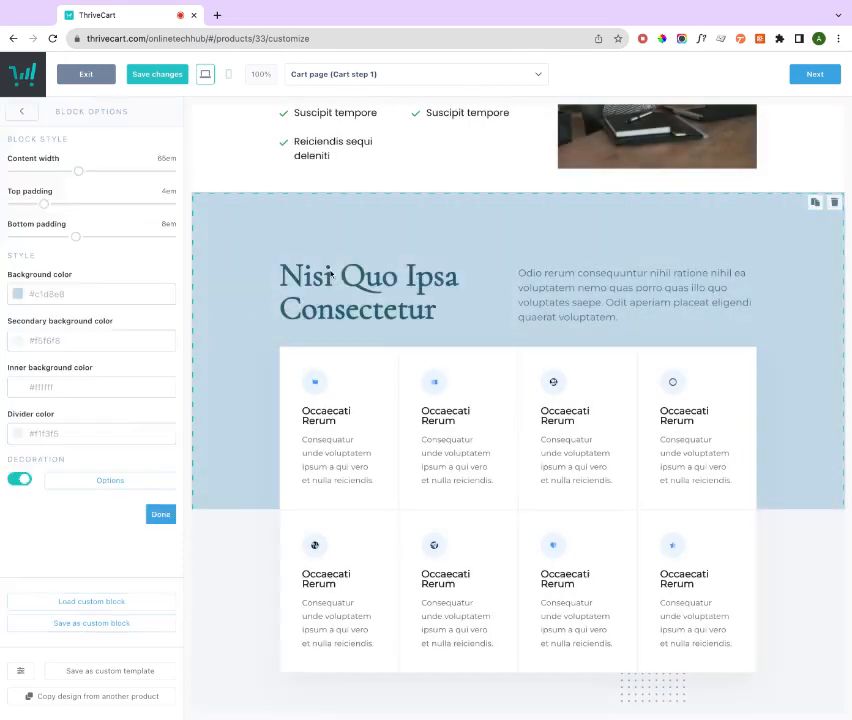
left_click(327, 276)
triple_click(327, 276)
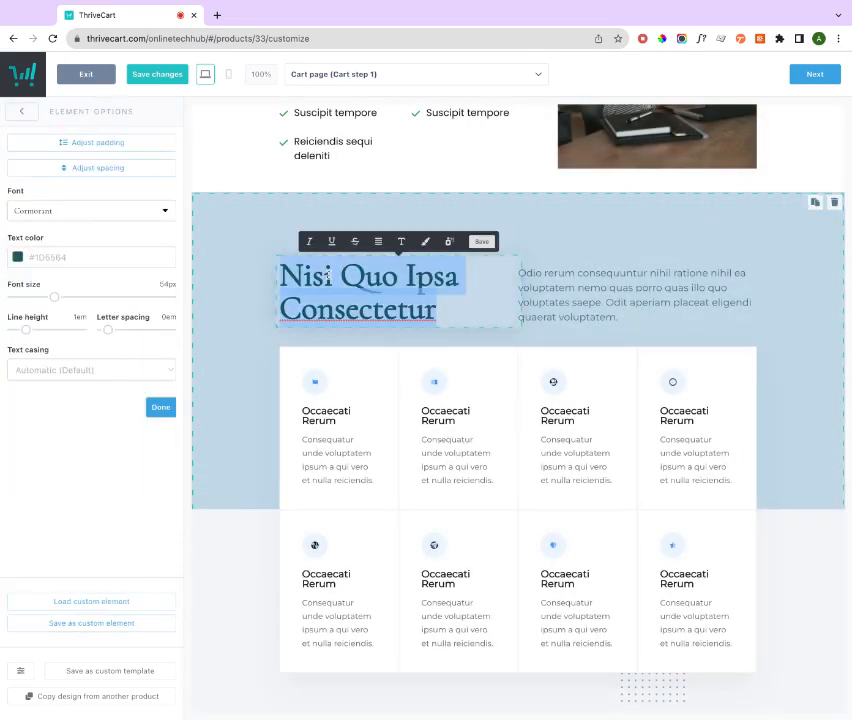
type("Change the text")
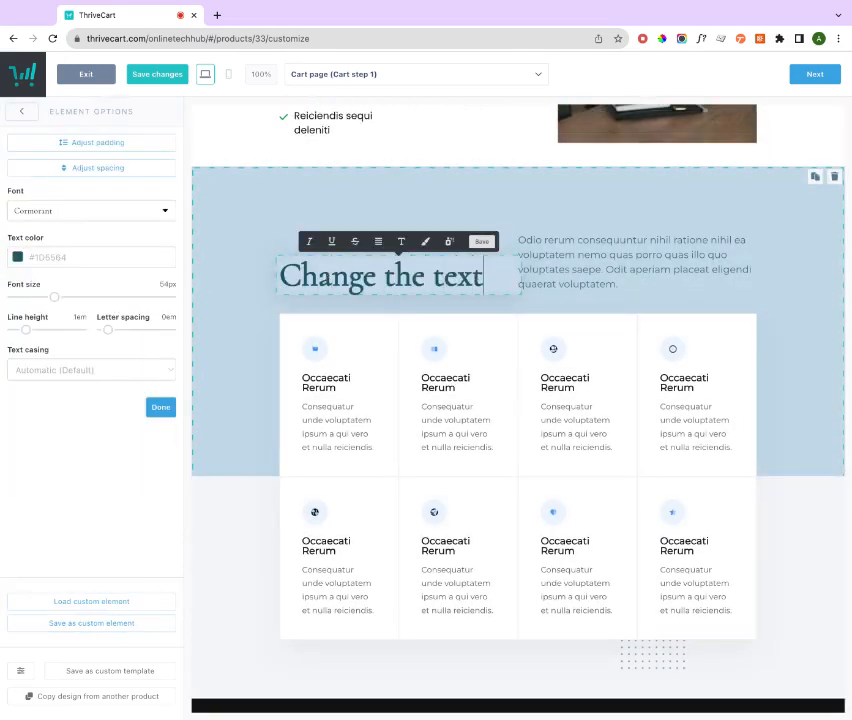
type(" to what you w")
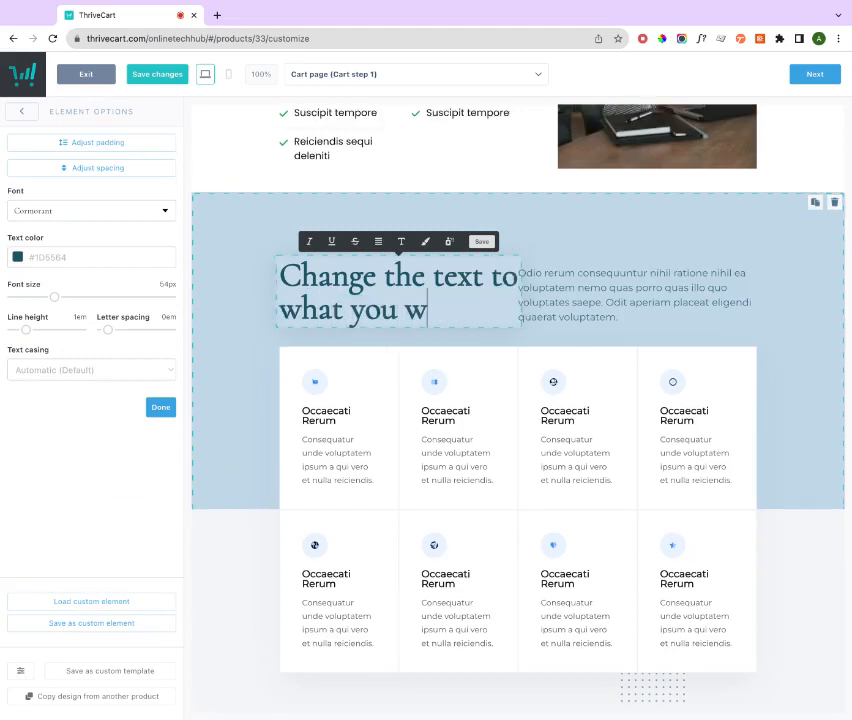
type("ant it to day")
key("BackSpace")
key("BackSpace")
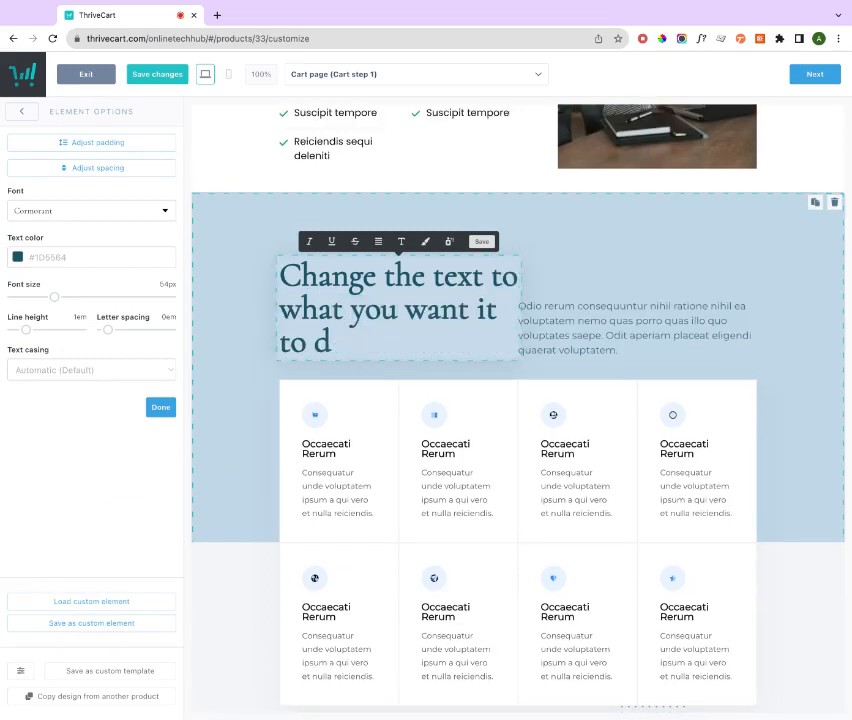
key("BackSpace")
type("say")
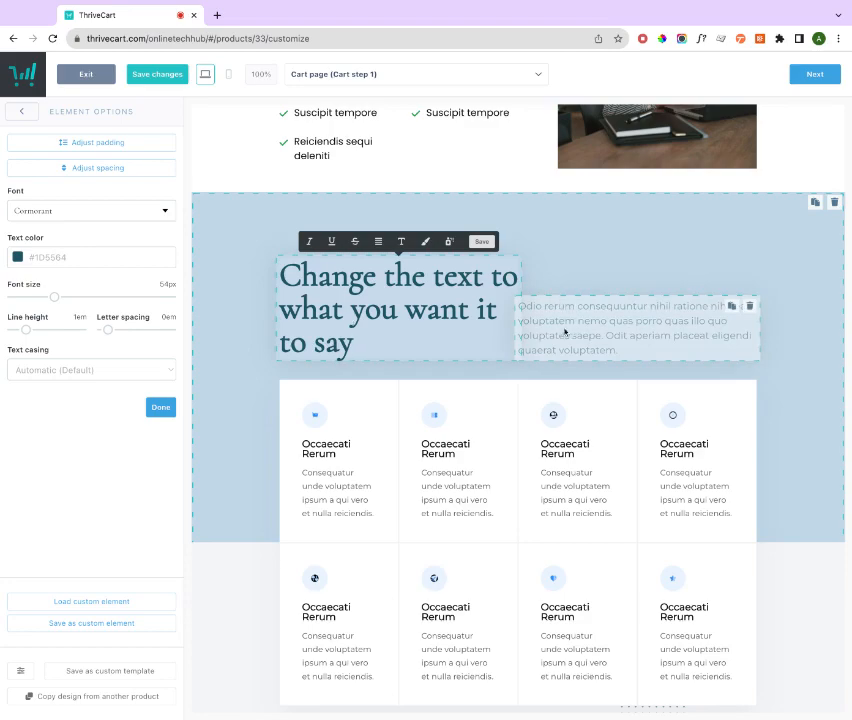
Delete the placeholder paragraph beside the gallery block's heading from the page.
left_click(639, 337)
left_click_drag(689, 328, 706, 333)
left_click(801, 330)
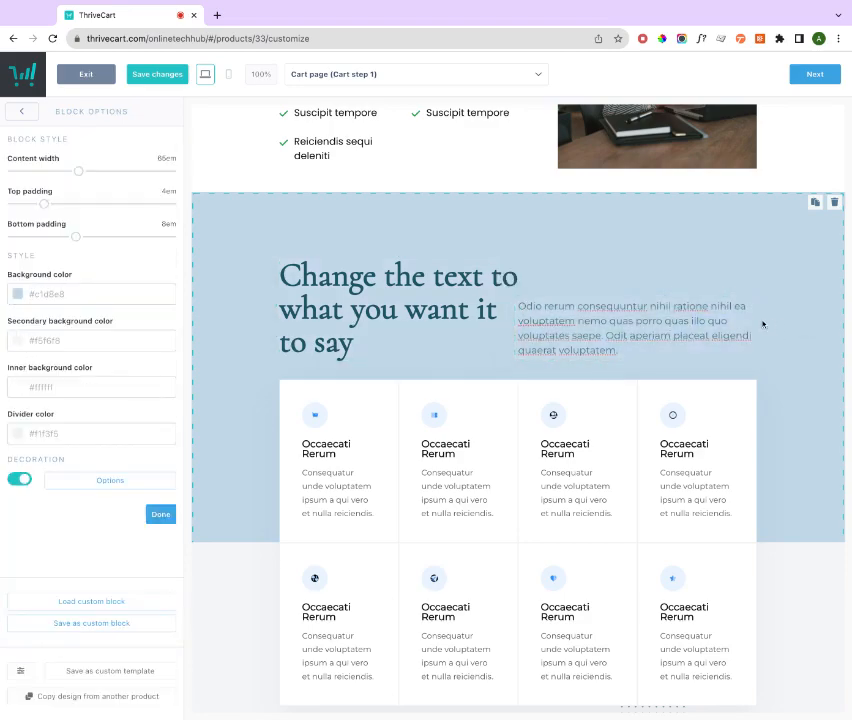
left_click(751, 311)
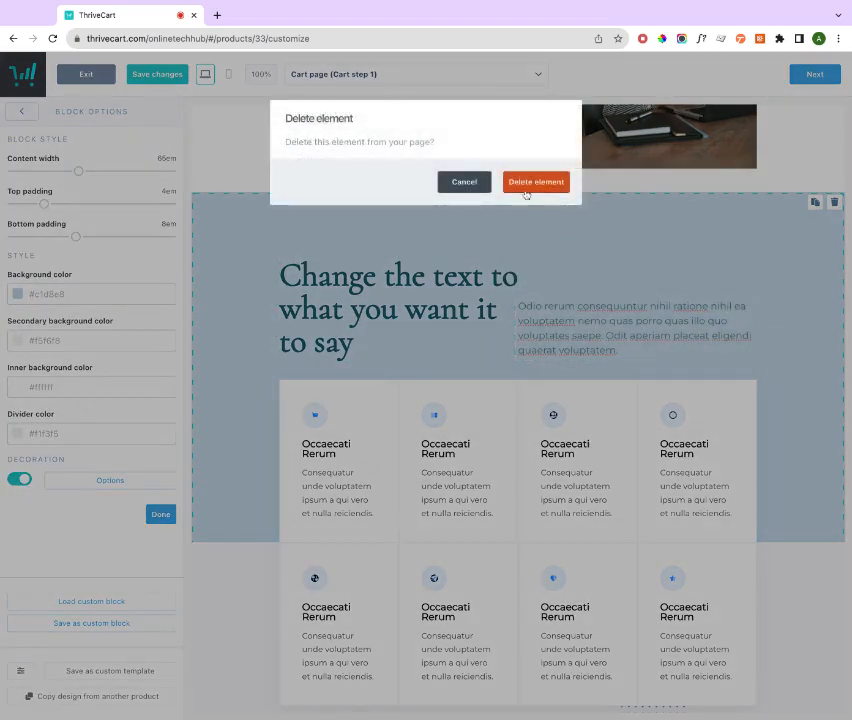
left_click(523, 185)
scroll(291, 319, "down", 5)
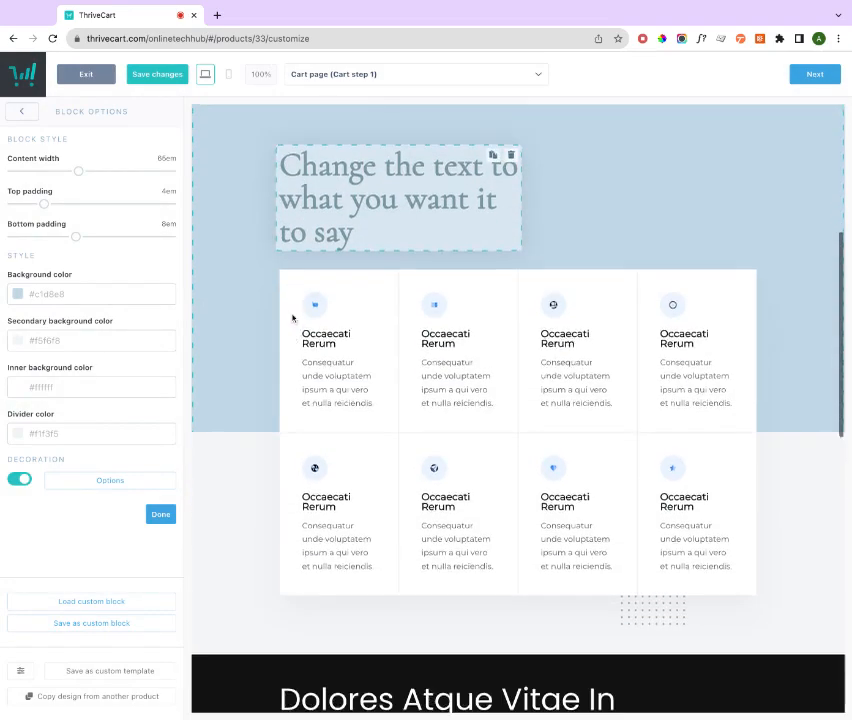
scroll(250, 213, "up", 3)
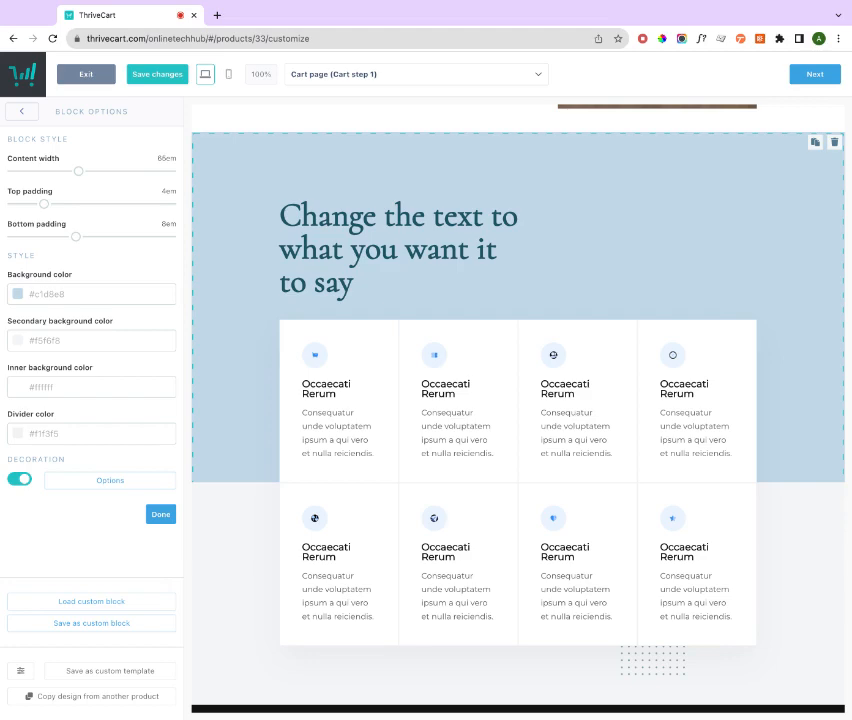
Preview the cart page on a mobile device, check how the gallery block stacks, and return to the desktop view.
left_click(228, 74)
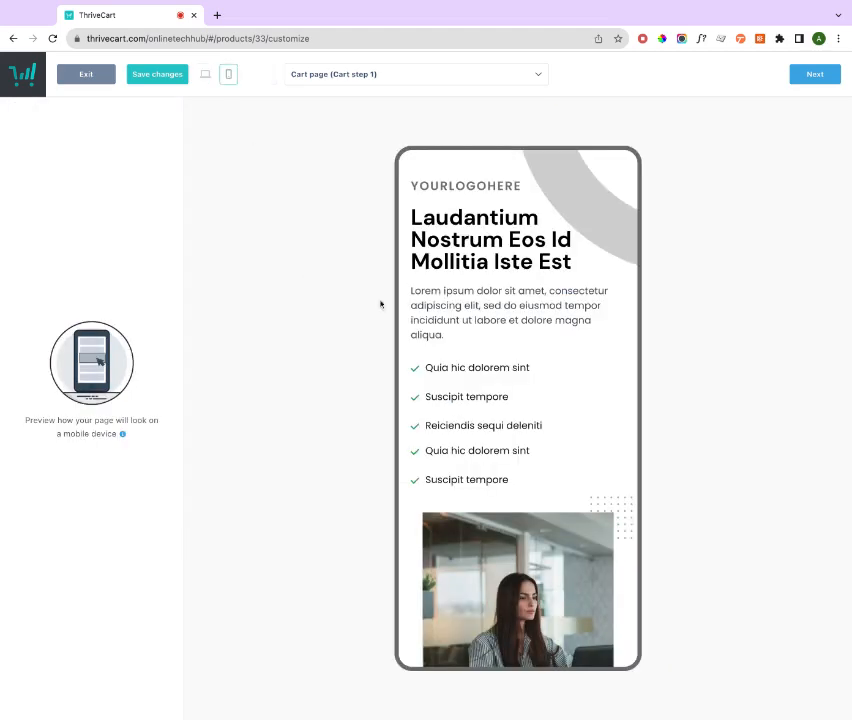
scroll(451, 317, "down", 1)
scroll(450, 316, "down", 10)
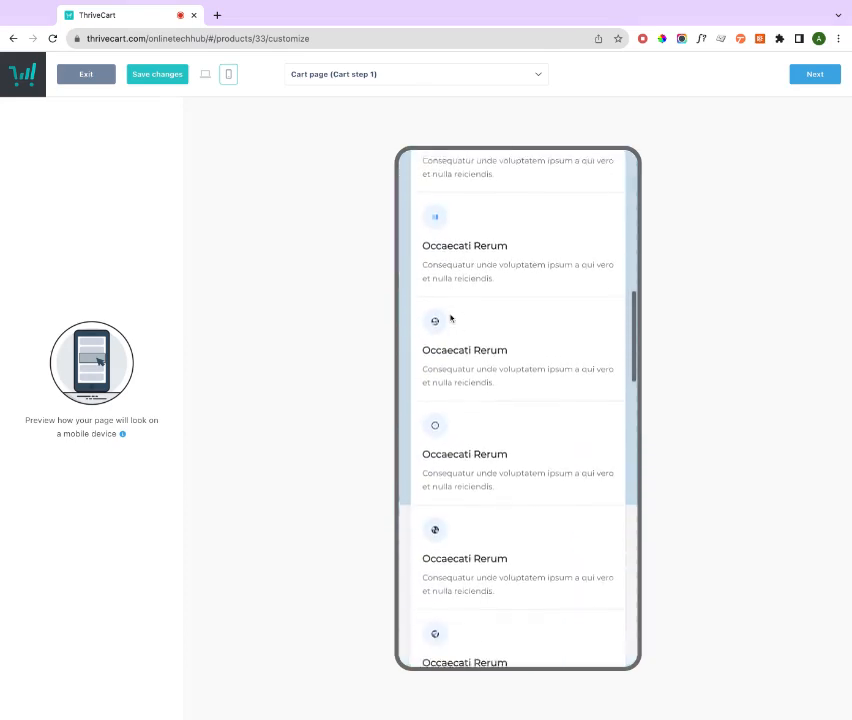
scroll(451, 317, "down", 5)
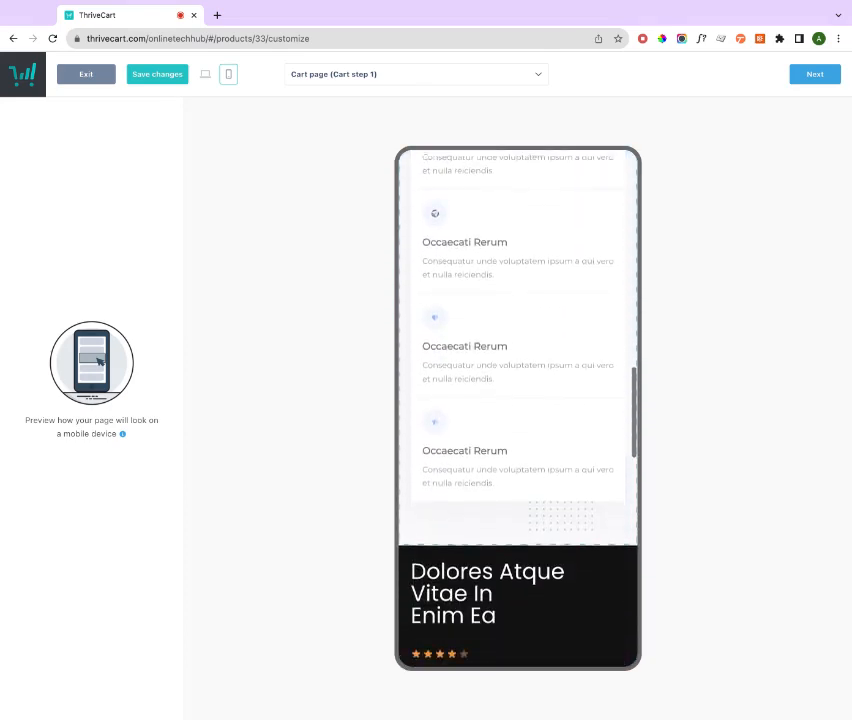
scroll(518, 408, "up", 8)
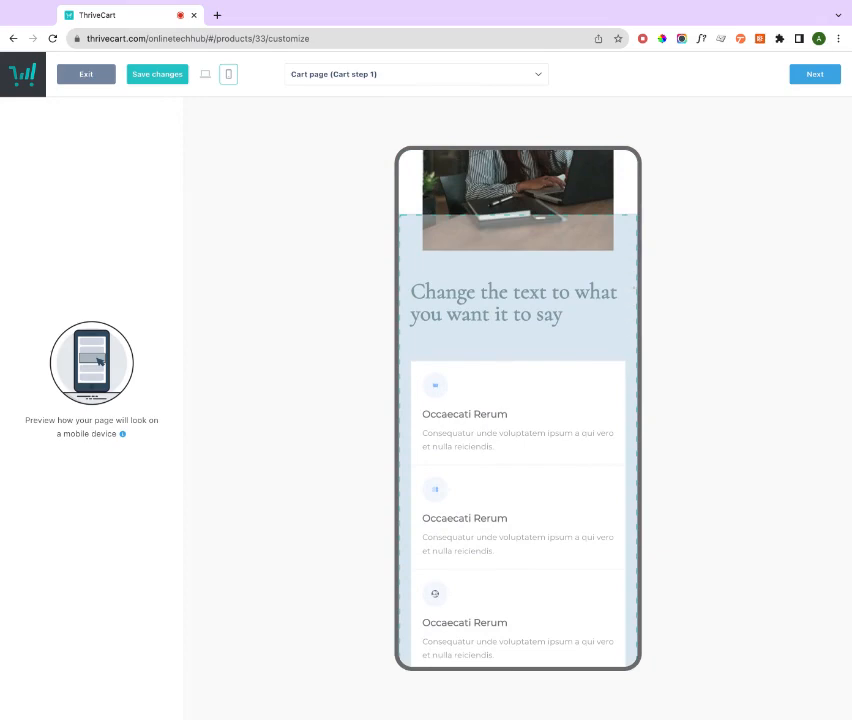
scroll(572, 350, "down", 5)
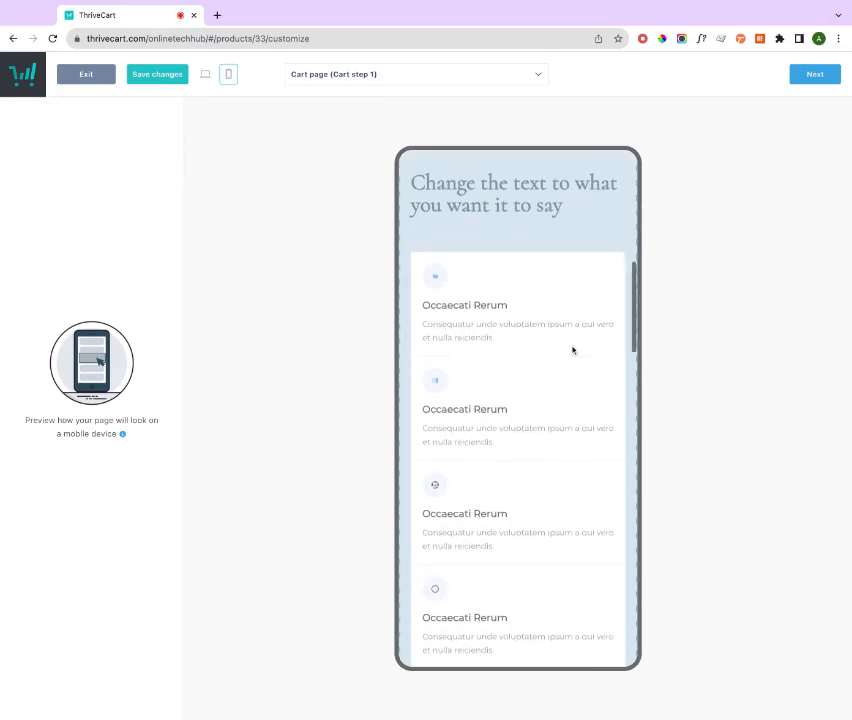
scroll(573, 350, "up", 3)
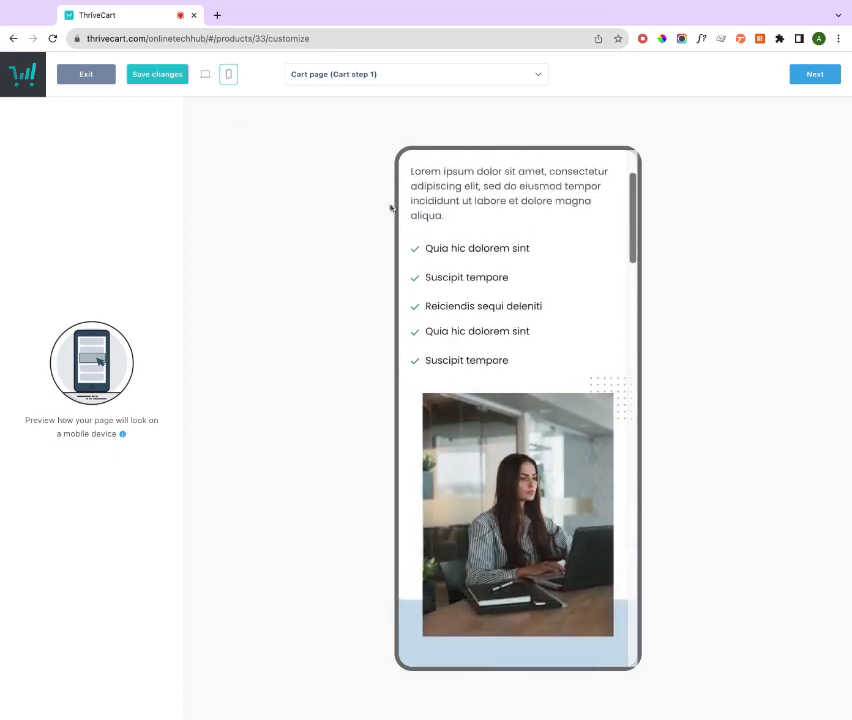
left_click(205, 74)
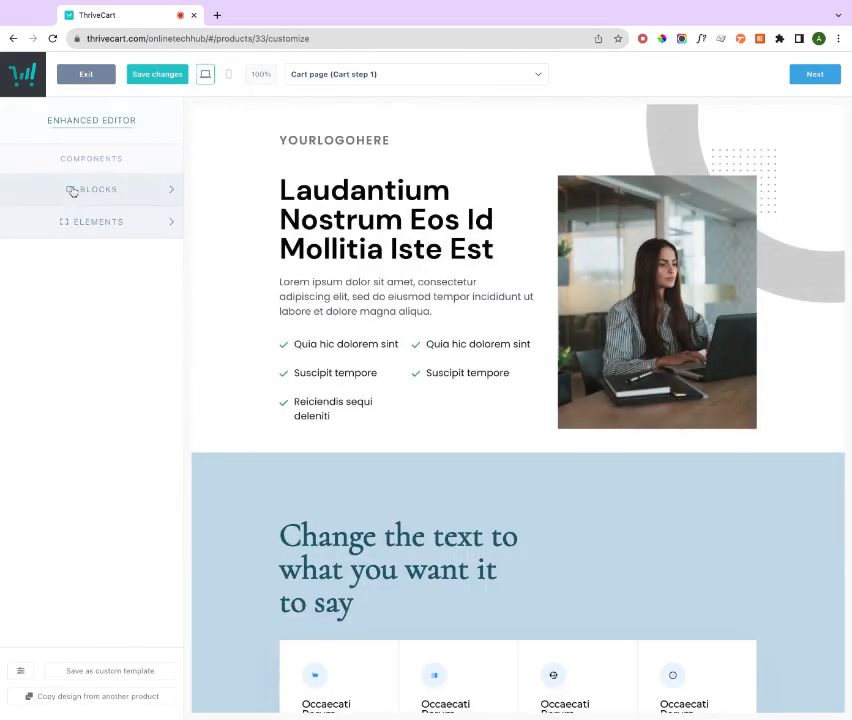
Insert the "Dolor perspiciatis incidunt" Features block with the photo collage directly below the hero area.
left_click(71, 190)
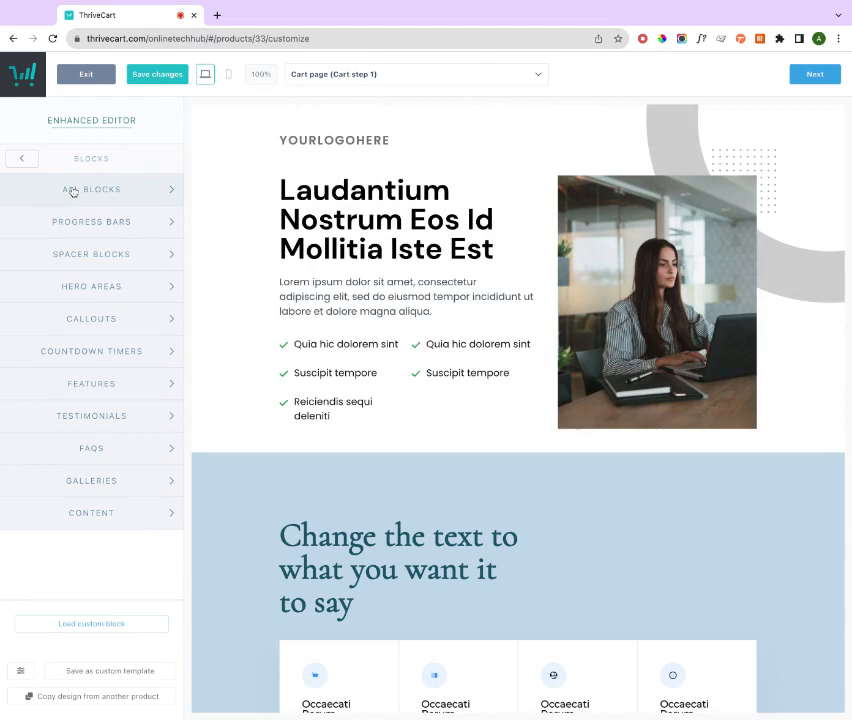
left_click(80, 388)
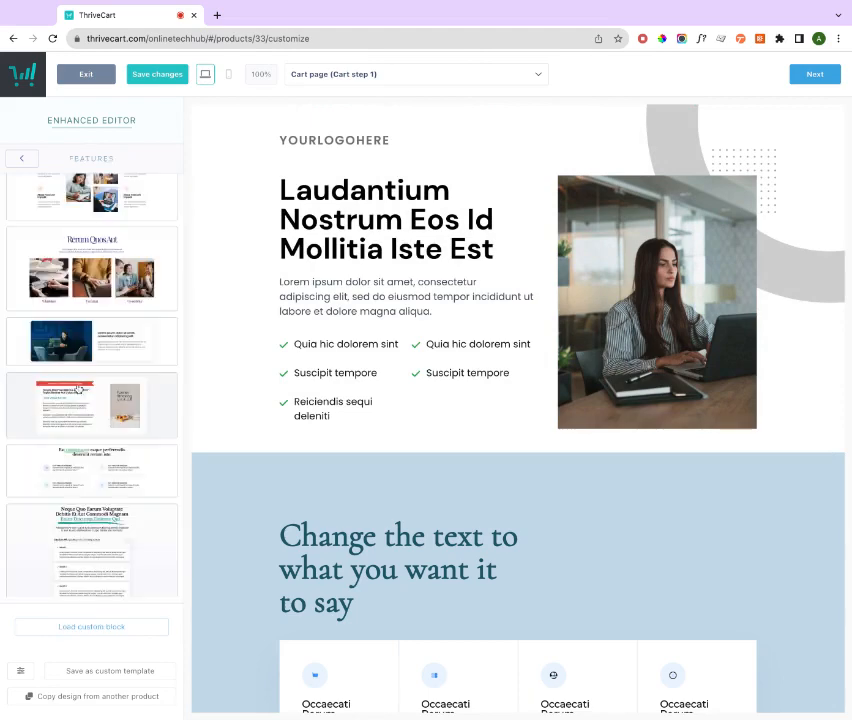
scroll(86, 420, "up", 4)
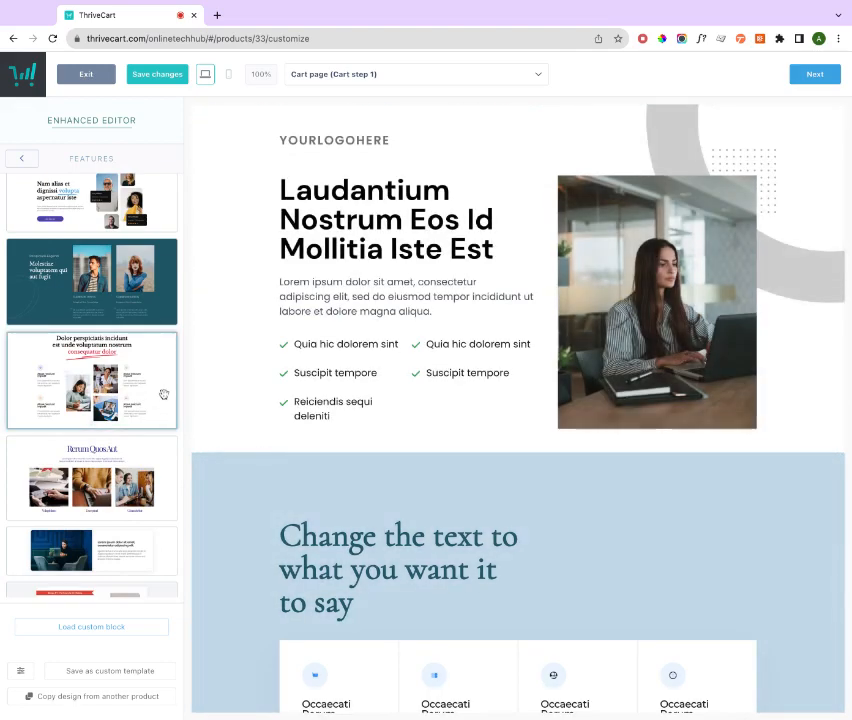
left_click_drag(141, 372, 335, 480)
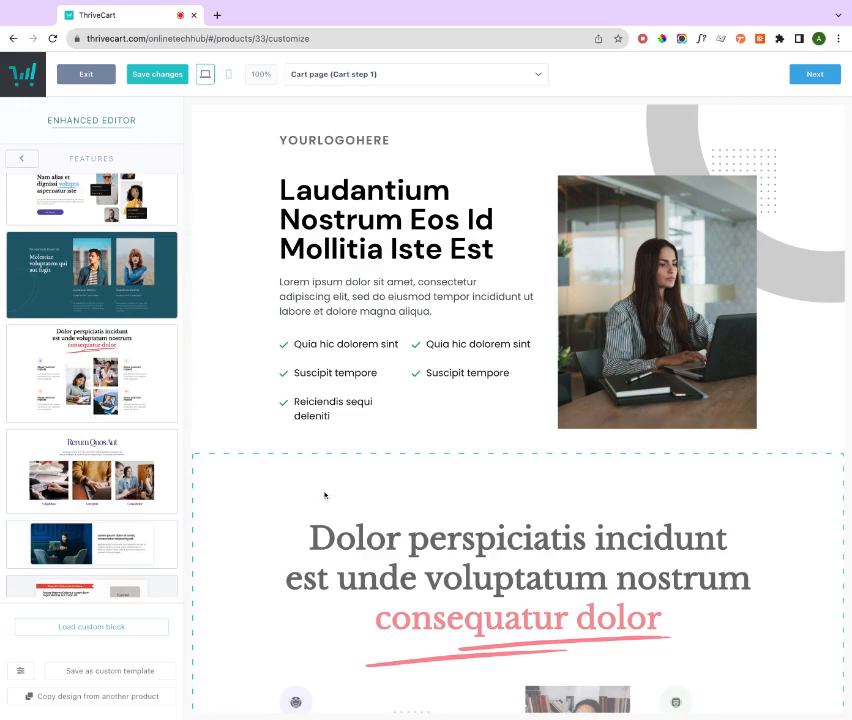
scroll(324, 494, "down", 5)
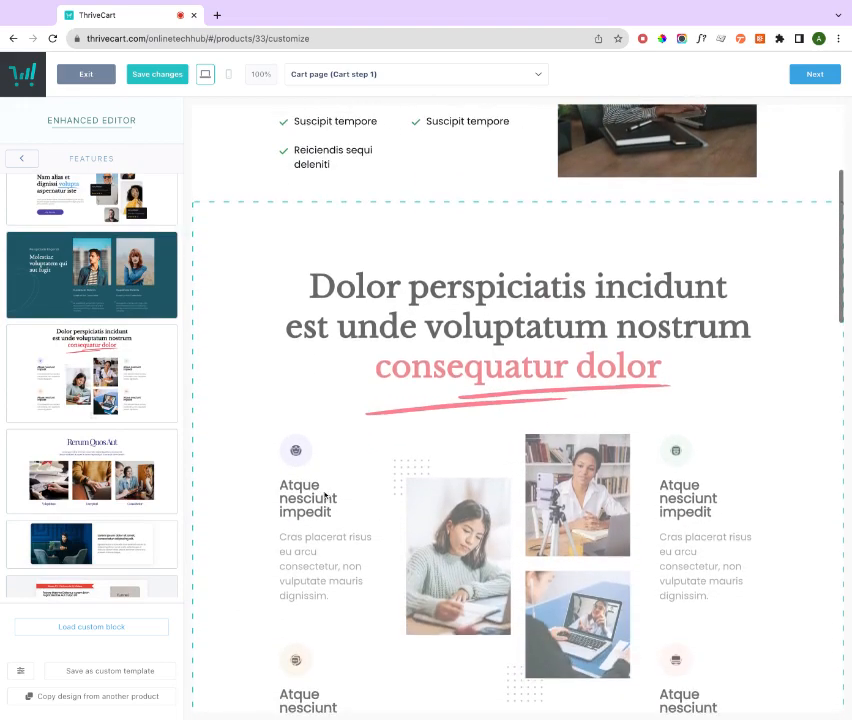
Preview the cart page on a mobile device, examine how the photo-collage Features block's columns fit, and return to the desktop view.
scroll(266, 485, "down", 7)
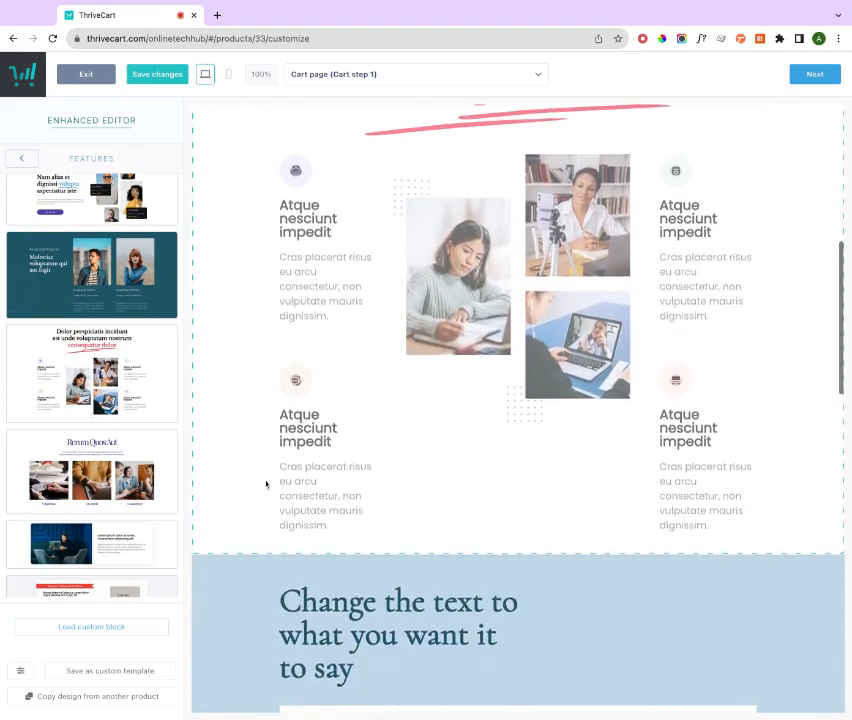
scroll(279, 467, "up", 5)
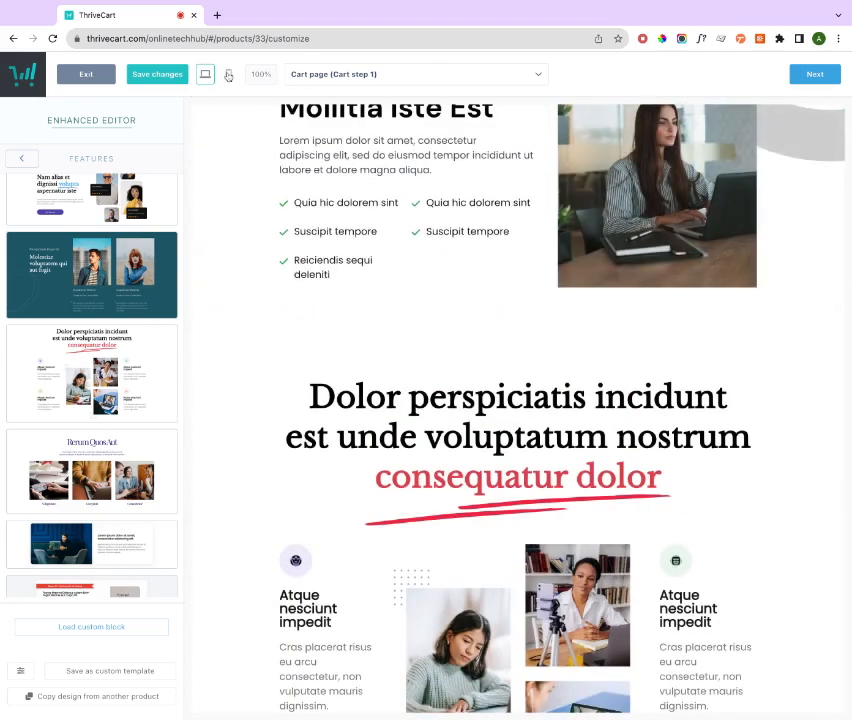
left_click(228, 74)
scroll(490, 336, "down", 10)
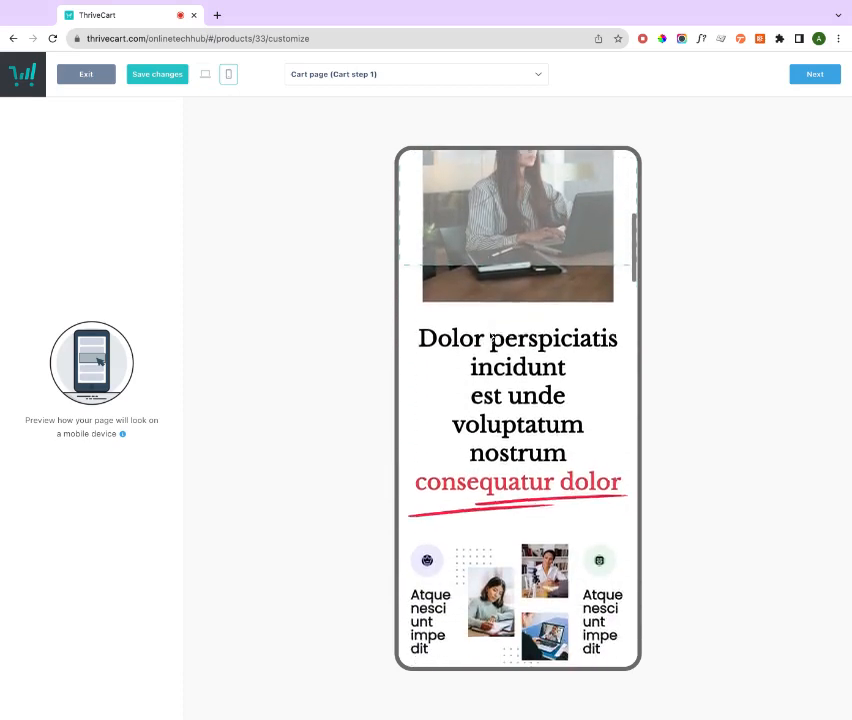
scroll(490, 336, "down", 2)
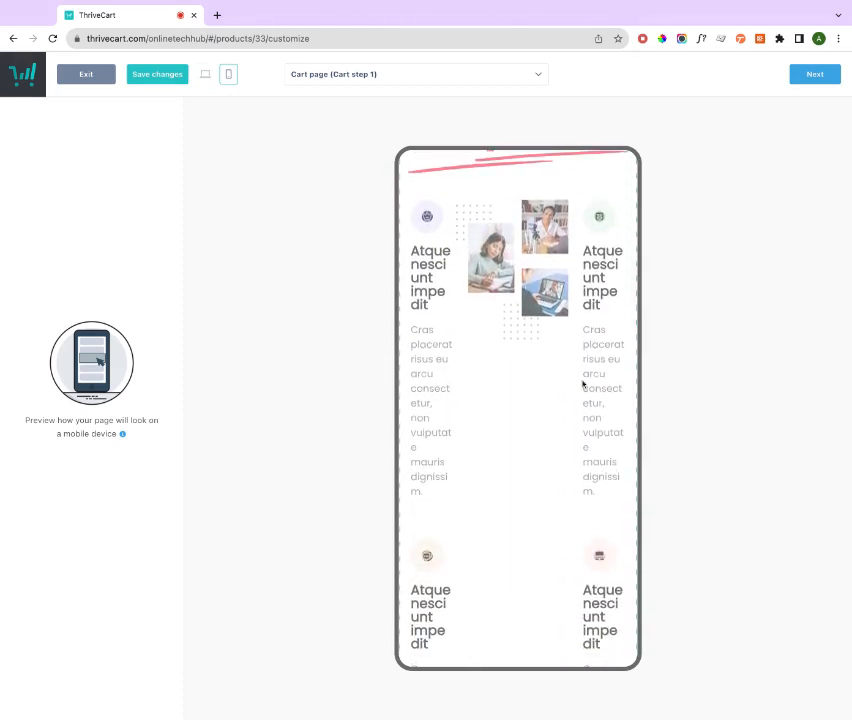
scroll(583, 383, "down", 5)
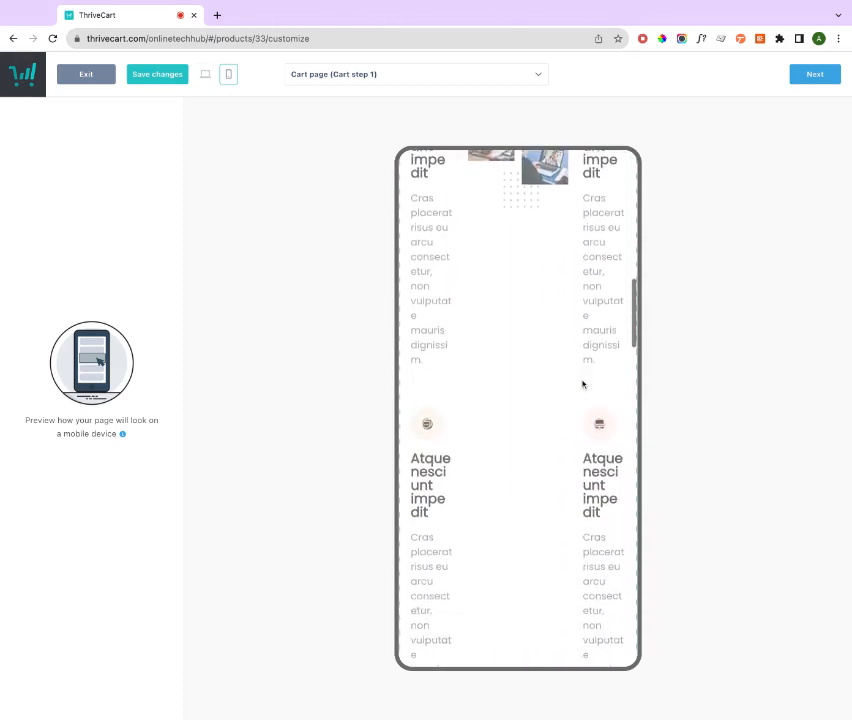
scroll(583, 383, "down", 5)
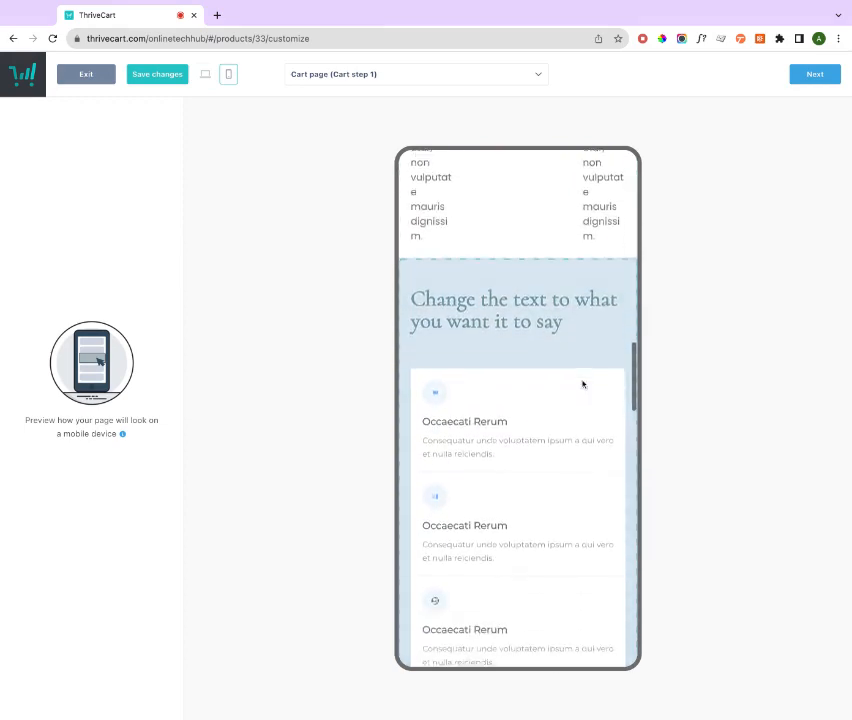
scroll(455, 326, "up", 4)
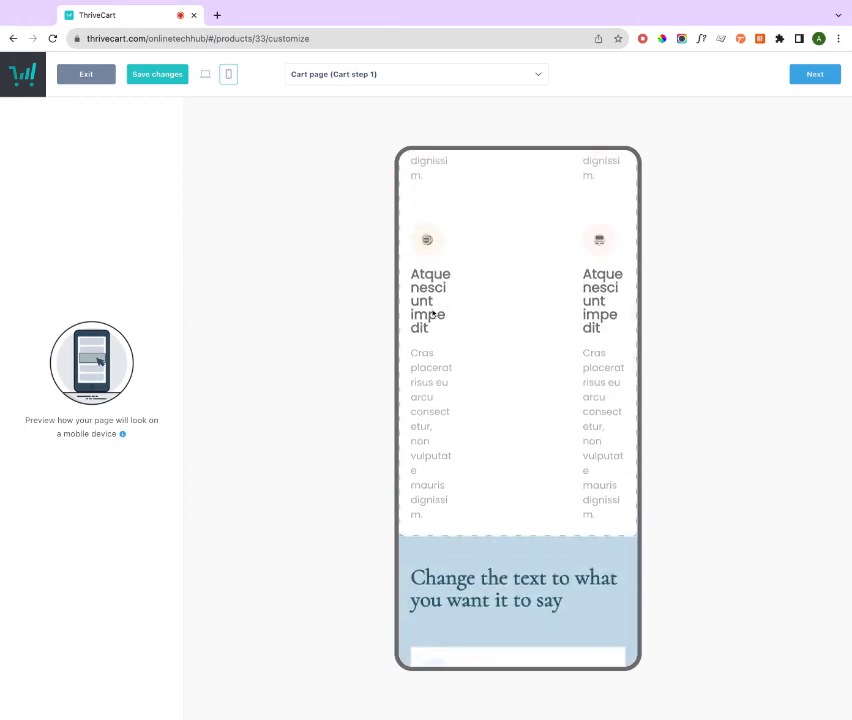
scroll(488, 331, "up", 10)
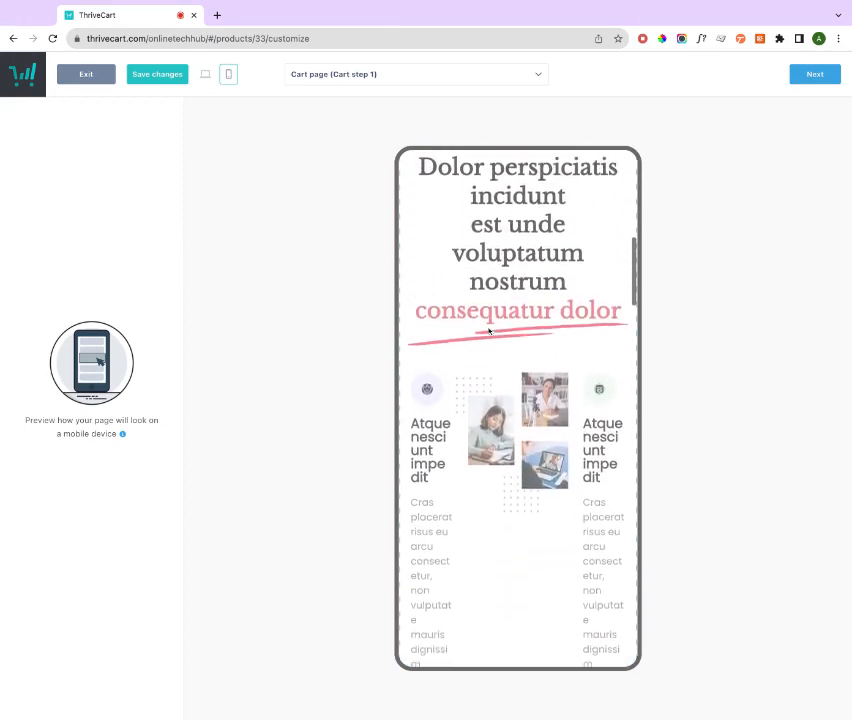
scroll(489, 333, "down", 14)
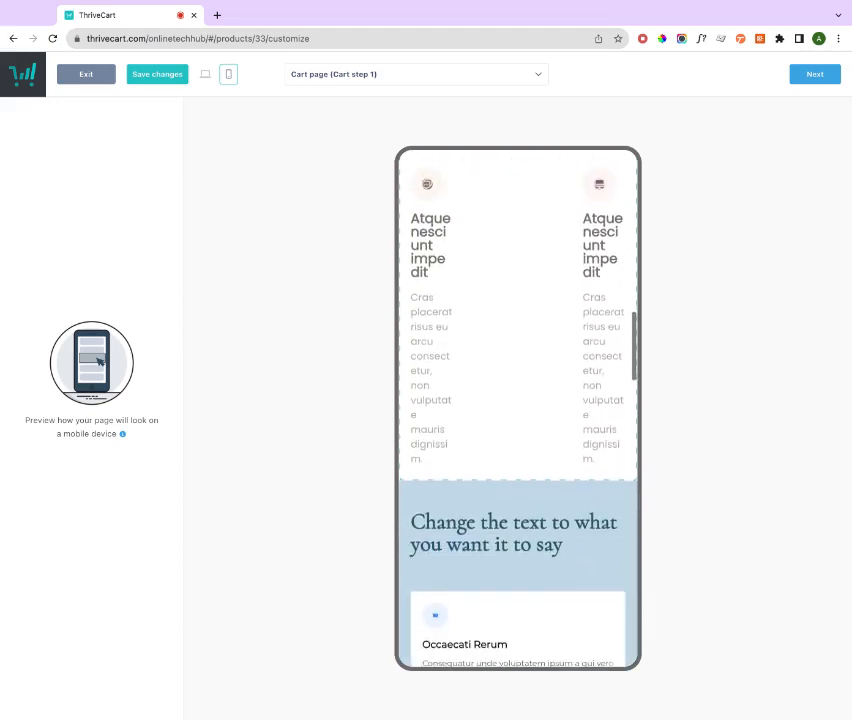
scroll(518, 408, "up", 10)
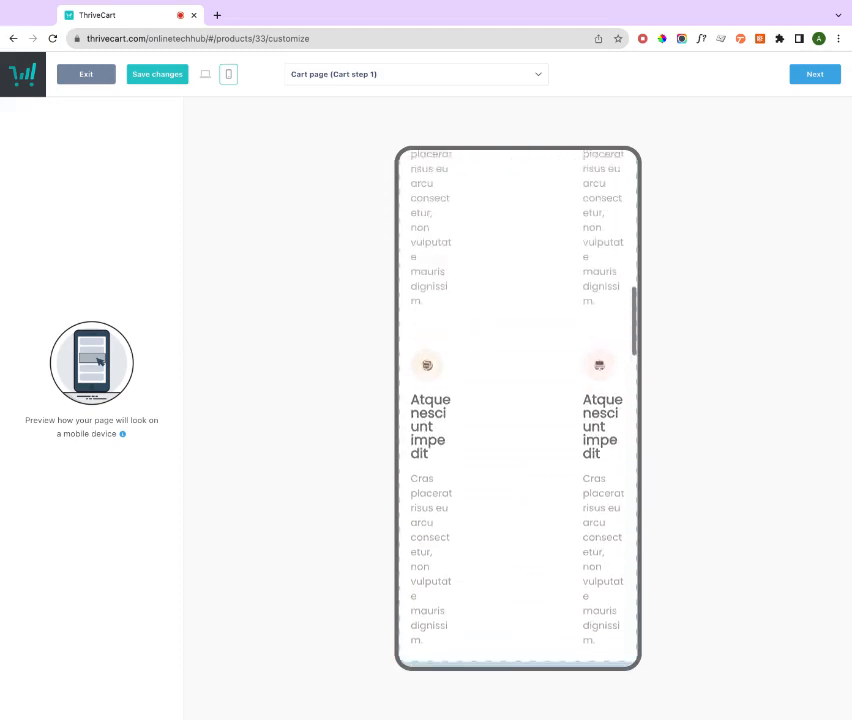
left_click(204, 76)
Recheck the Features block's narrow text columns against the desktop layout in the mobile preview, ending in the desktop view.
scroll(354, 330, "down", 4)
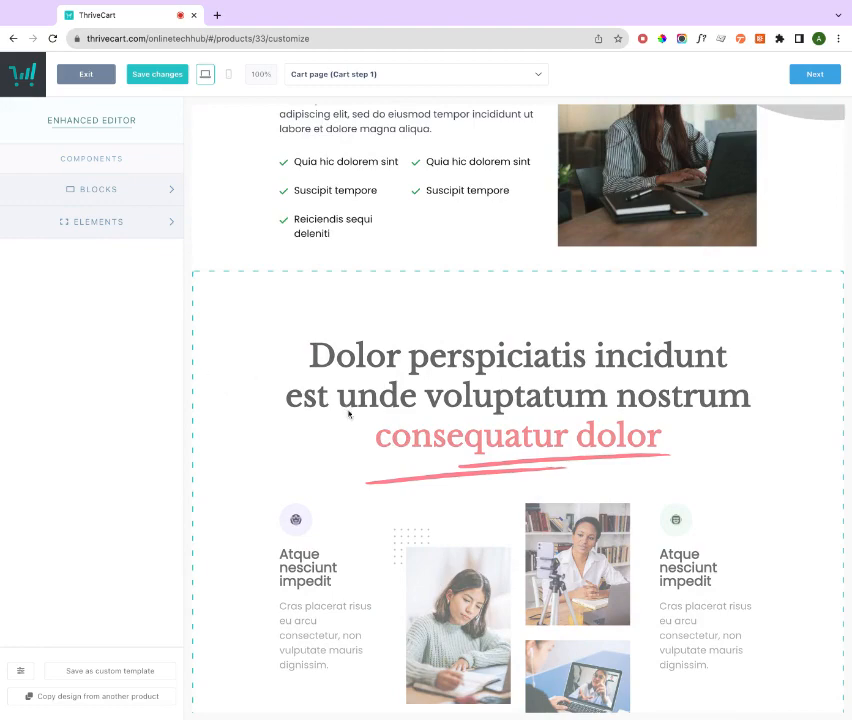
left_click(228, 74)
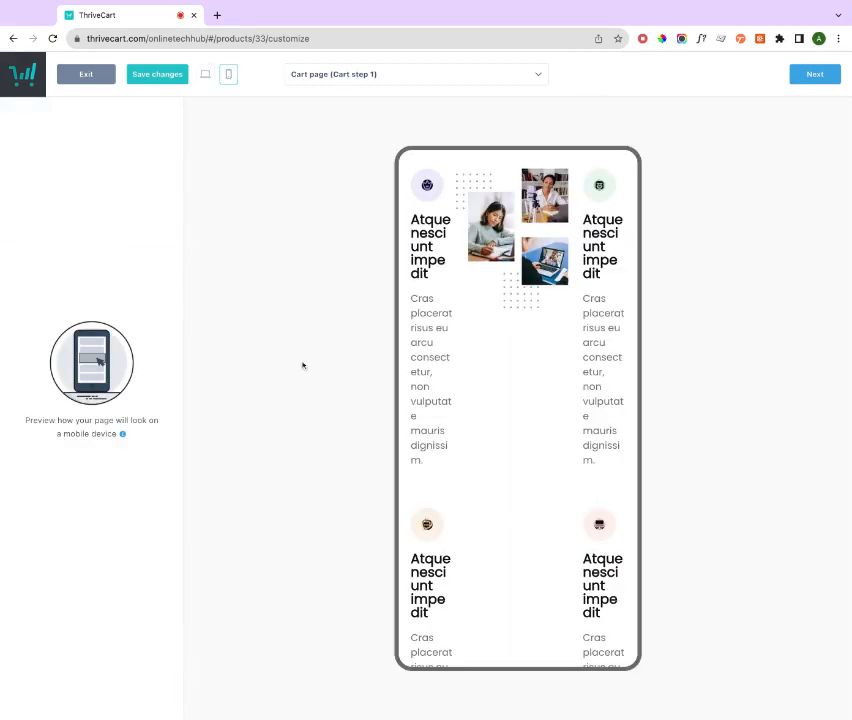
scroll(468, 355, "down", 4)
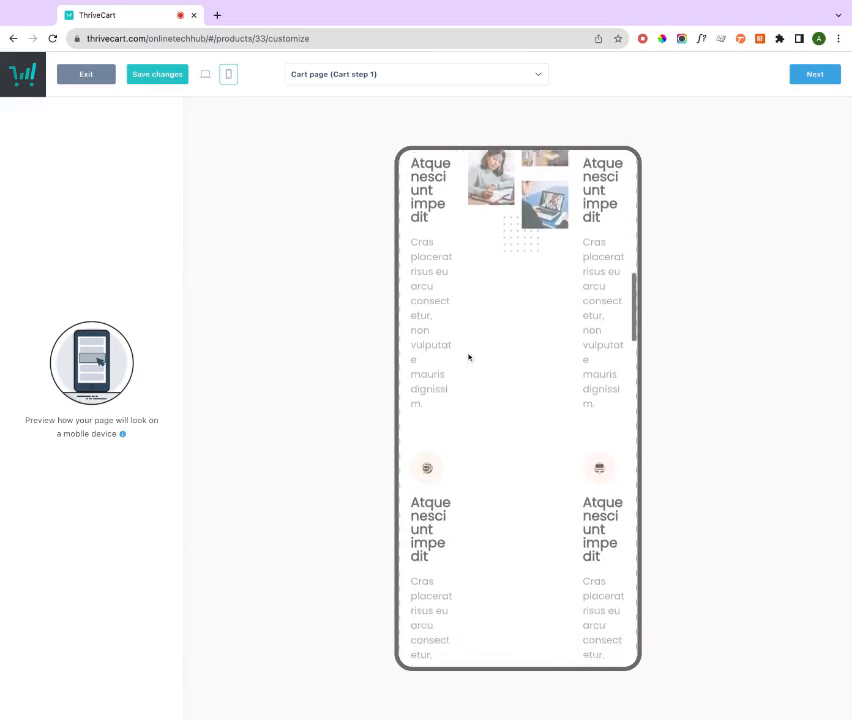
scroll(468, 357, "down", 3)
left_click(205, 74)
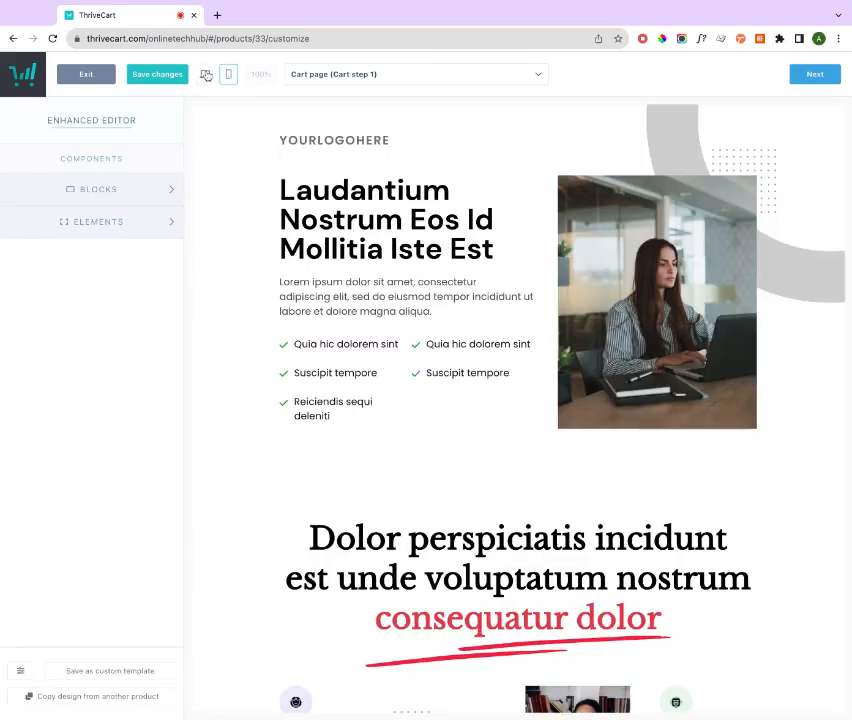
Set the font size of the first feature's paragraph in the photo-collage block to 1px and save the text.
scroll(470, 420, "down", 5)
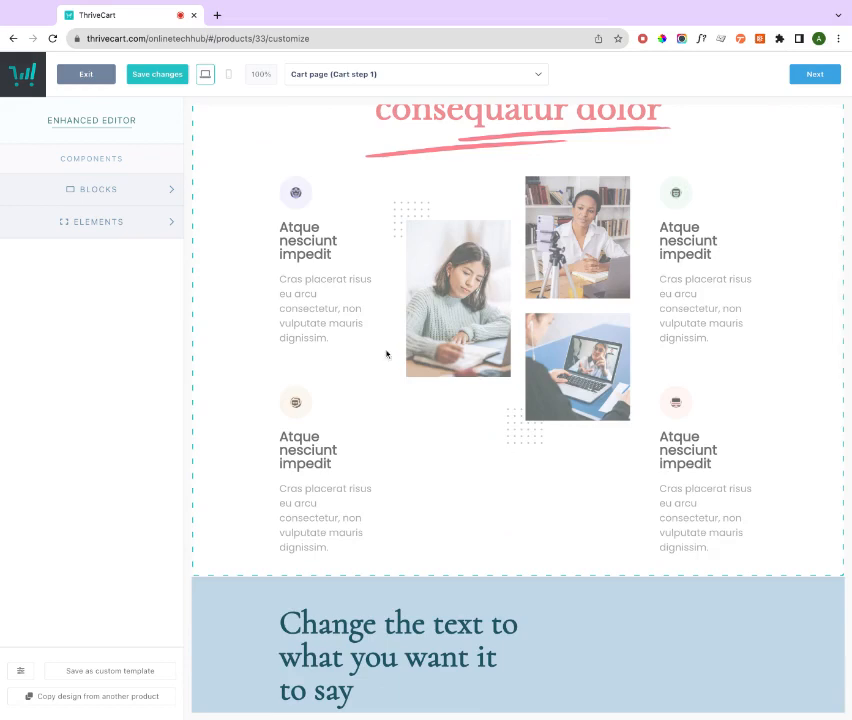
left_click(386, 354)
left_click(336, 328)
key("super+a")
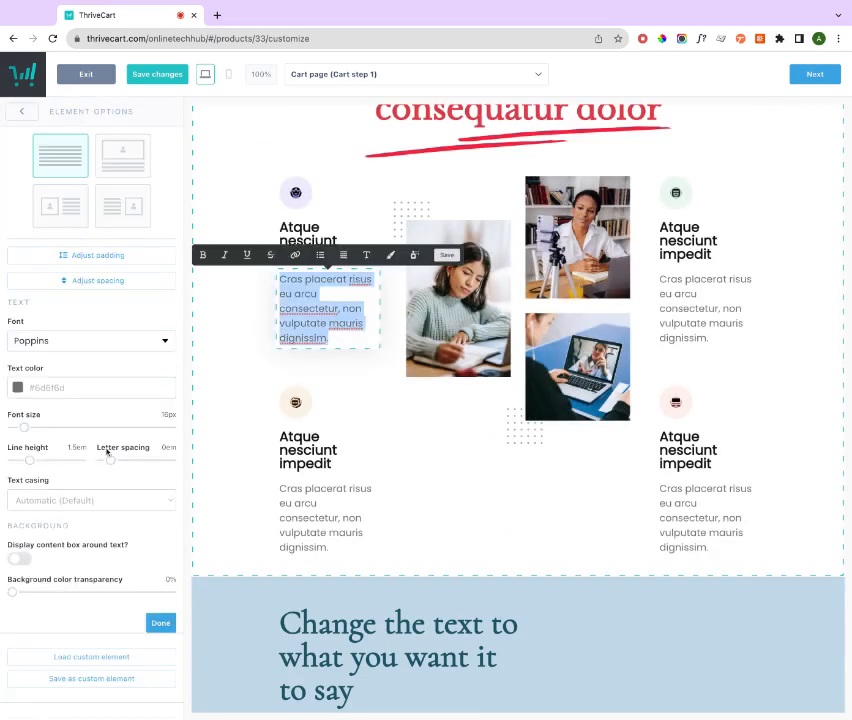
left_click_drag(25, 430, 22, 429)
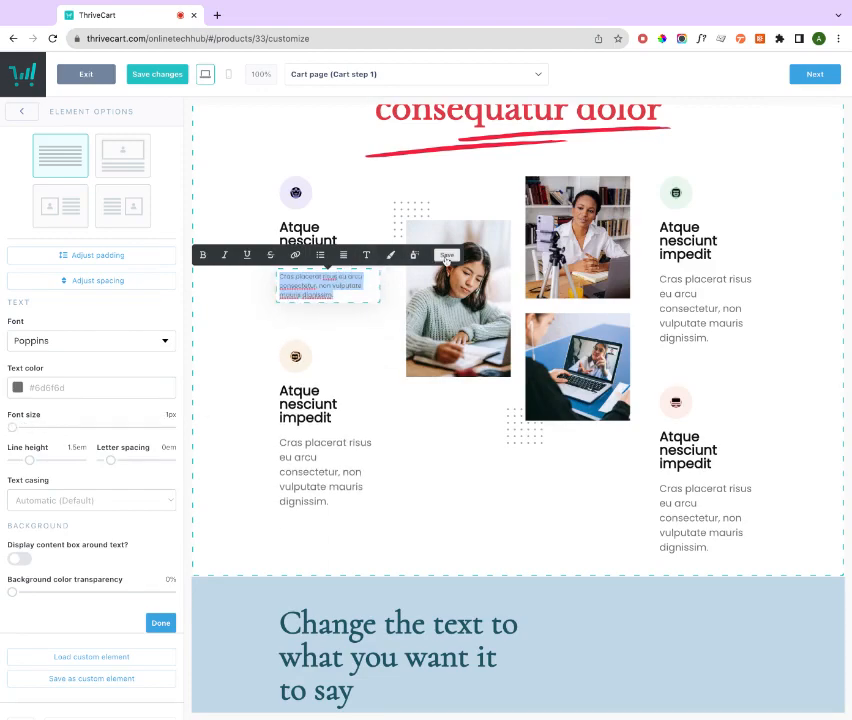
left_click(447, 256)
Check the resized first feature paragraph in the mobile preview and go back to the desktop view.
left_click(228, 74)
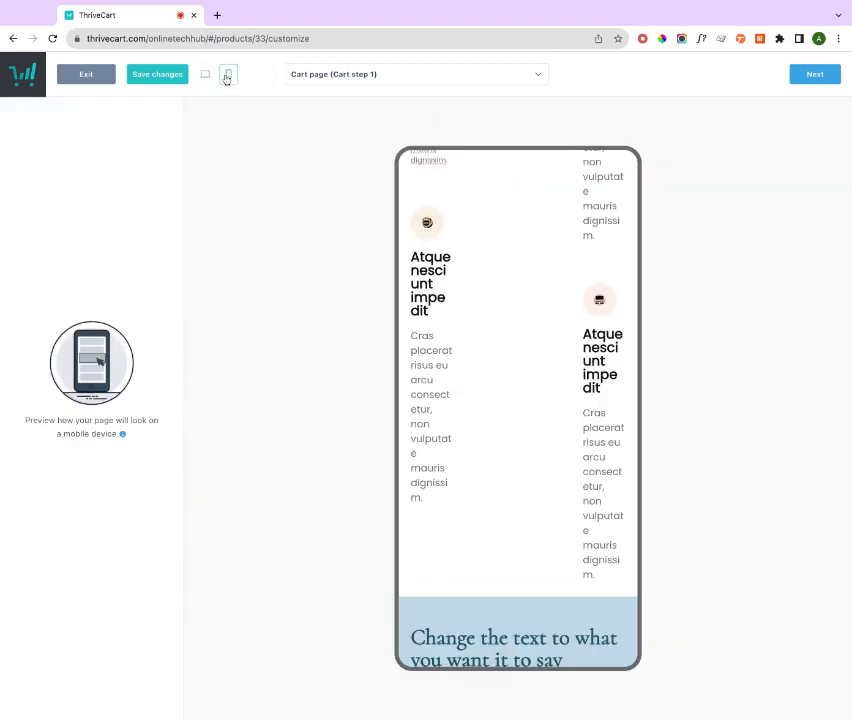
scroll(487, 320, "up", 3)
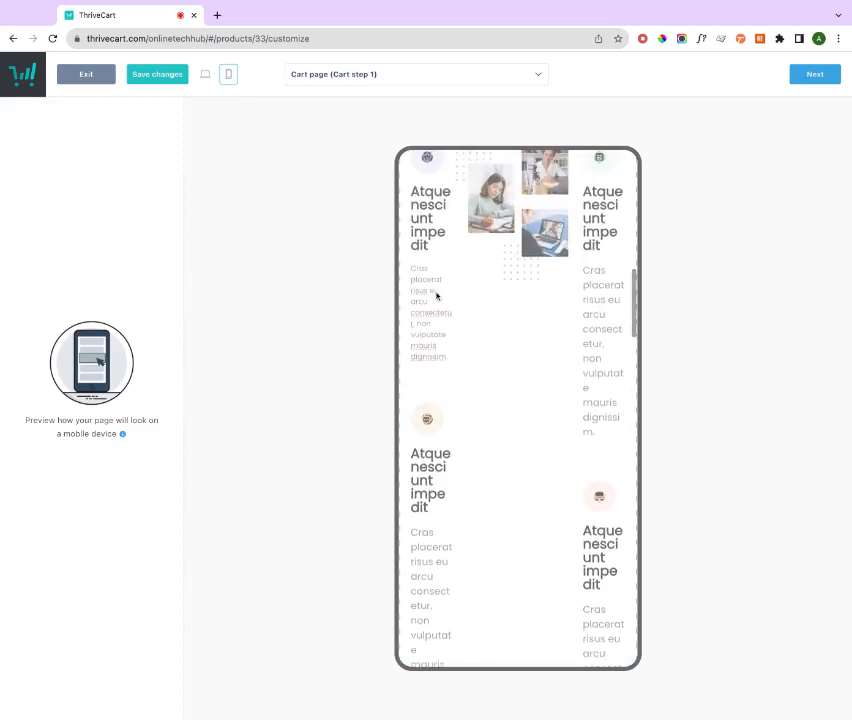
left_click(205, 75)
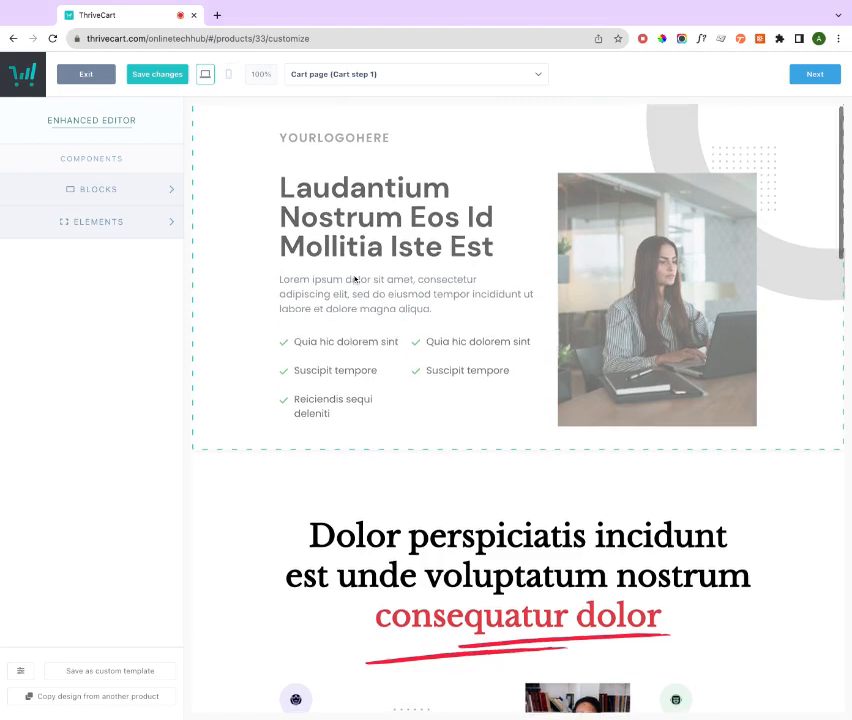
Delete the "Dolor perspiciatis incidunt" Features block from the page.
scroll(443, 375, "down", 3)
left_click(438, 316)
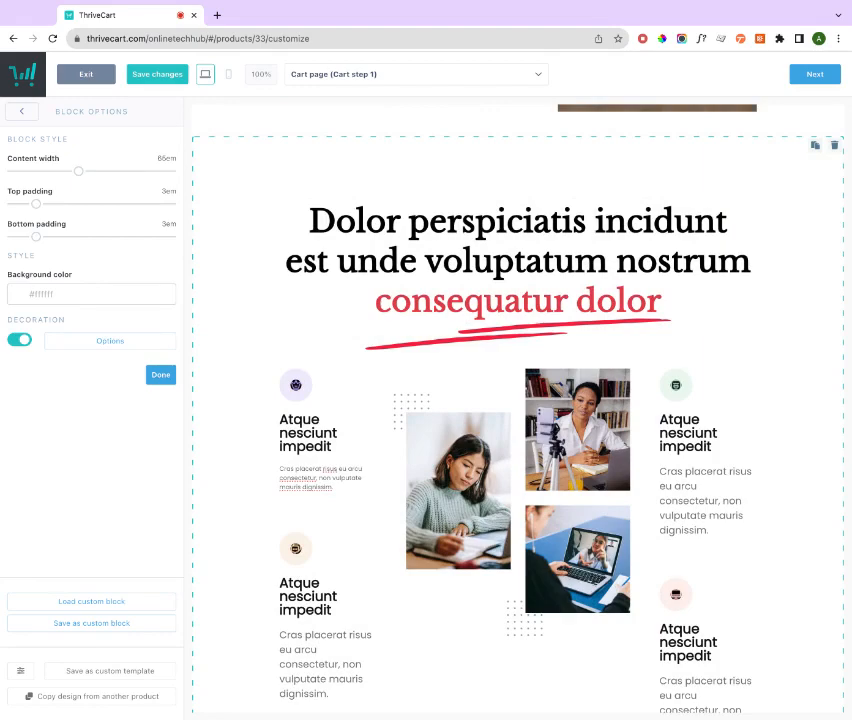
left_click(833, 146)
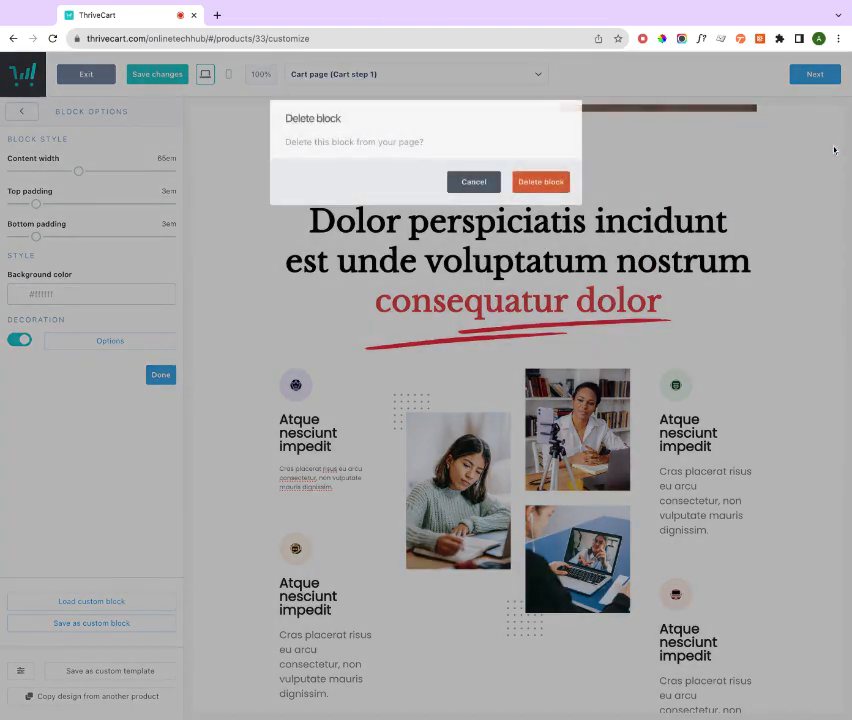
left_click(540, 182)
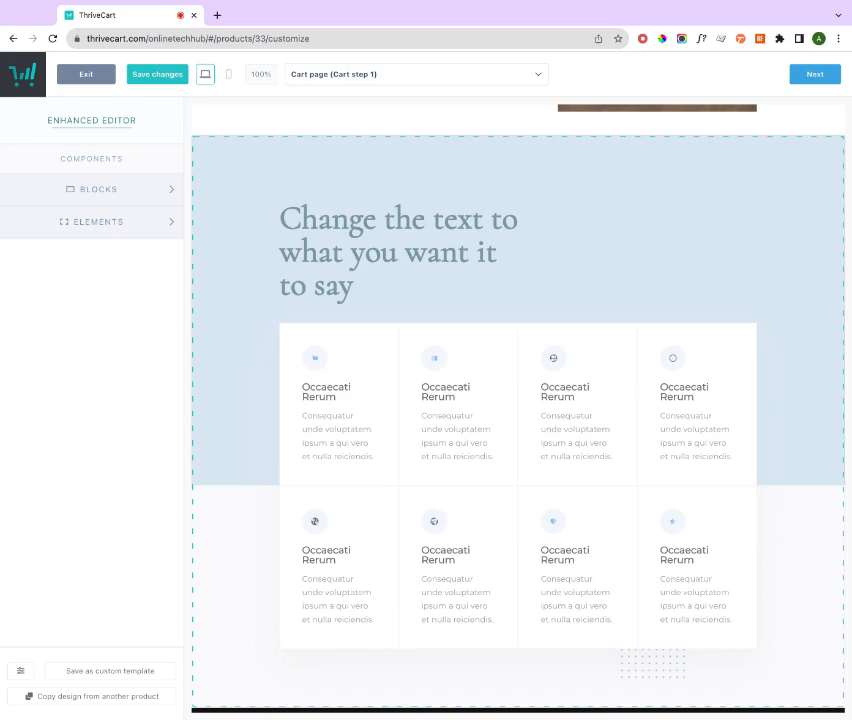
Review the block categories, the first "Occaecati Rerum" card heading's options and the blue block's style options, ending at the block categories.
left_click(95, 191)
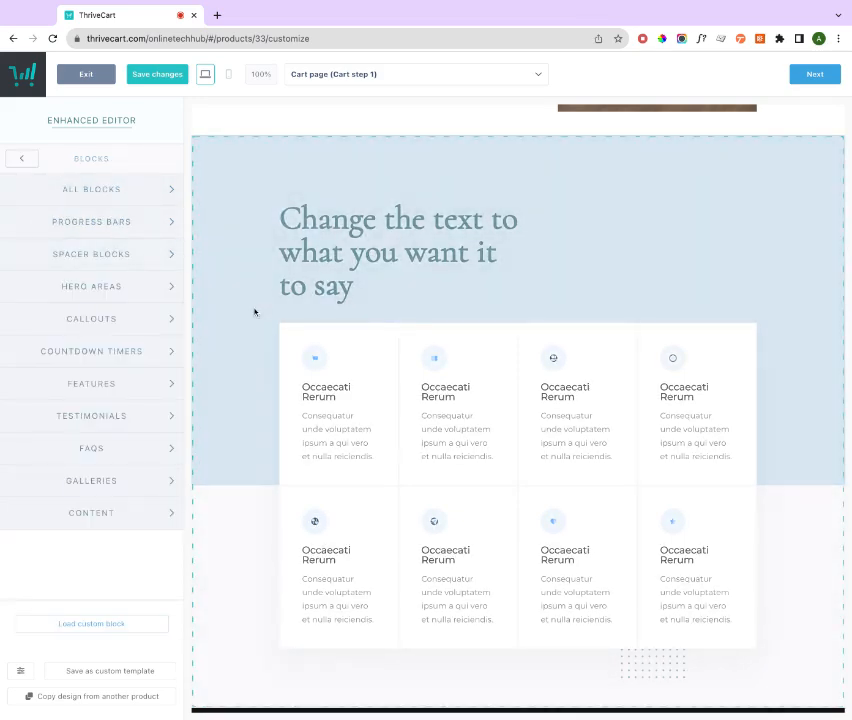
scroll(254, 312, "up", 5)
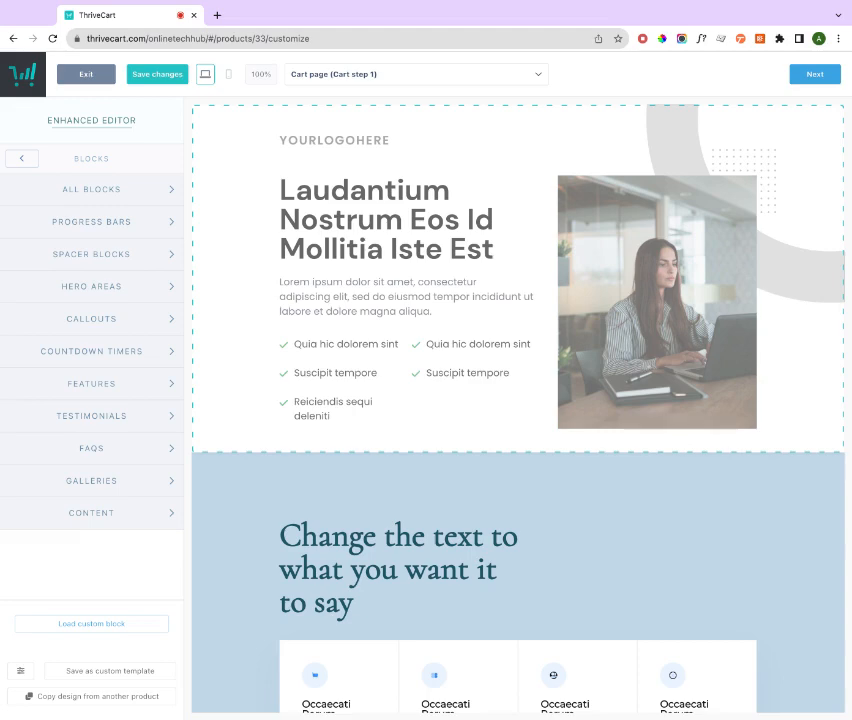
scroll(268, 335, "down", 5)
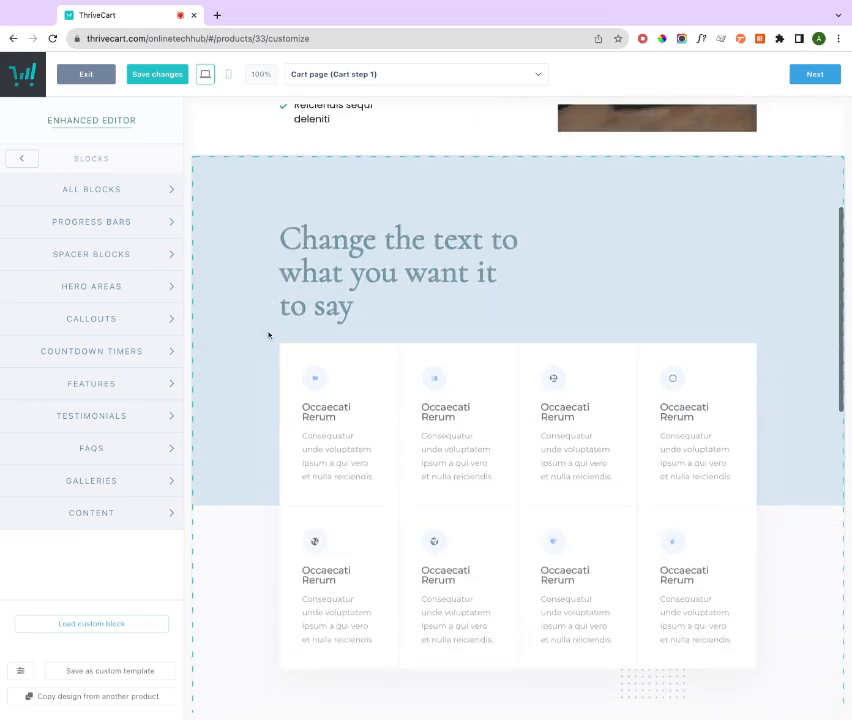
left_click(321, 421)
left_click(321, 420)
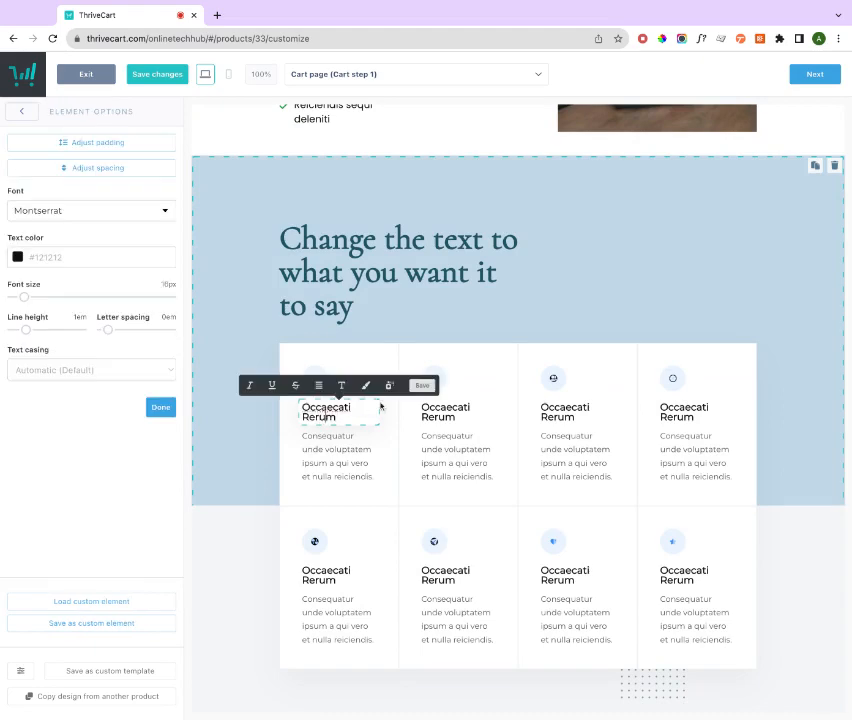
left_click(474, 306)
left_click(240, 365)
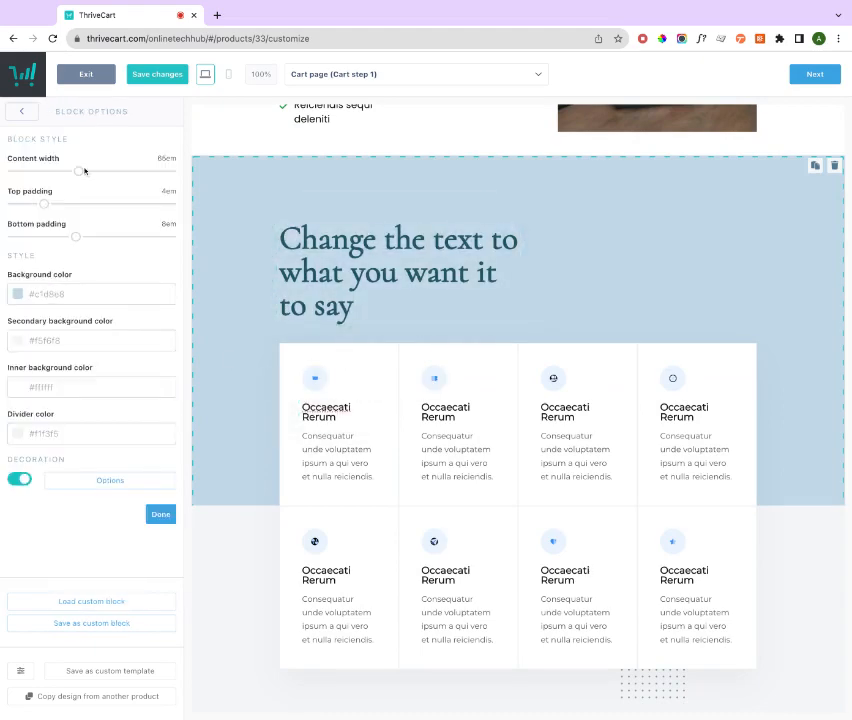
left_click(21, 111)
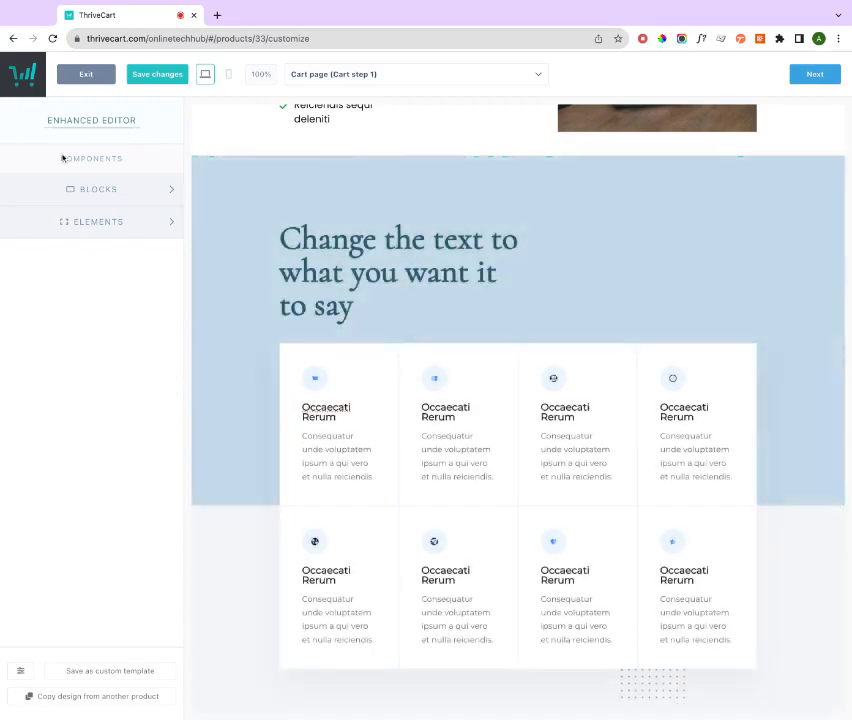
left_click(139, 194)
Examine the editing options of the checkout block, its Continue button and its "Contact information" section.
scroll(259, 348, "down", 5)
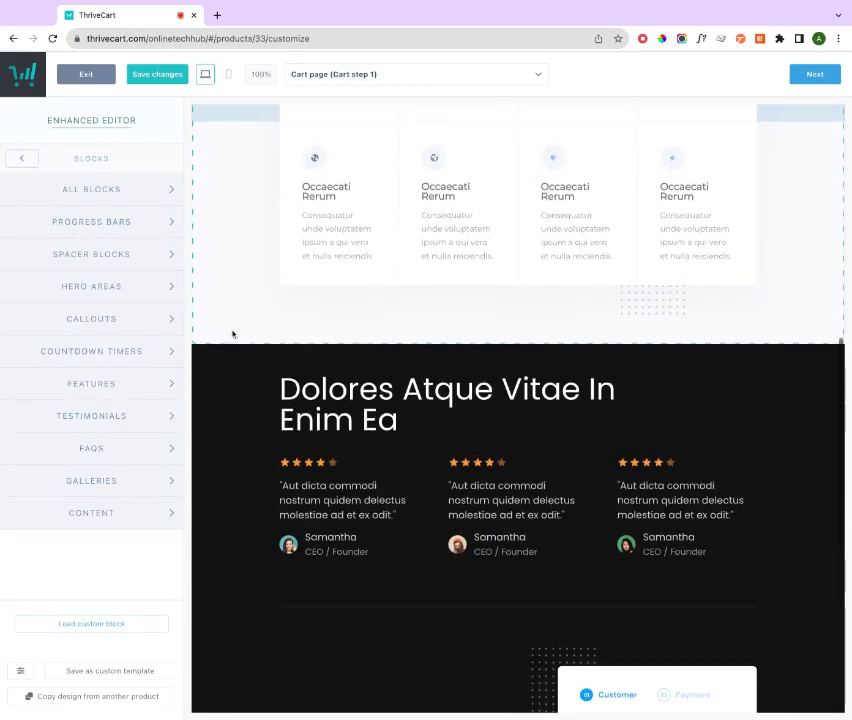
scroll(233, 334, "down", 4)
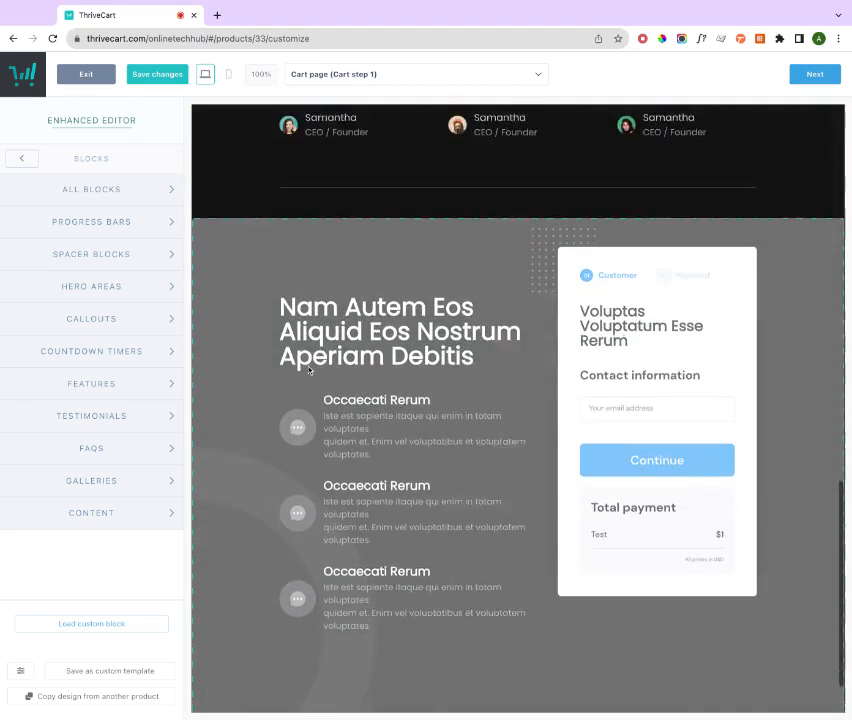
scroll(309, 370, "down", 1)
left_click(614, 407)
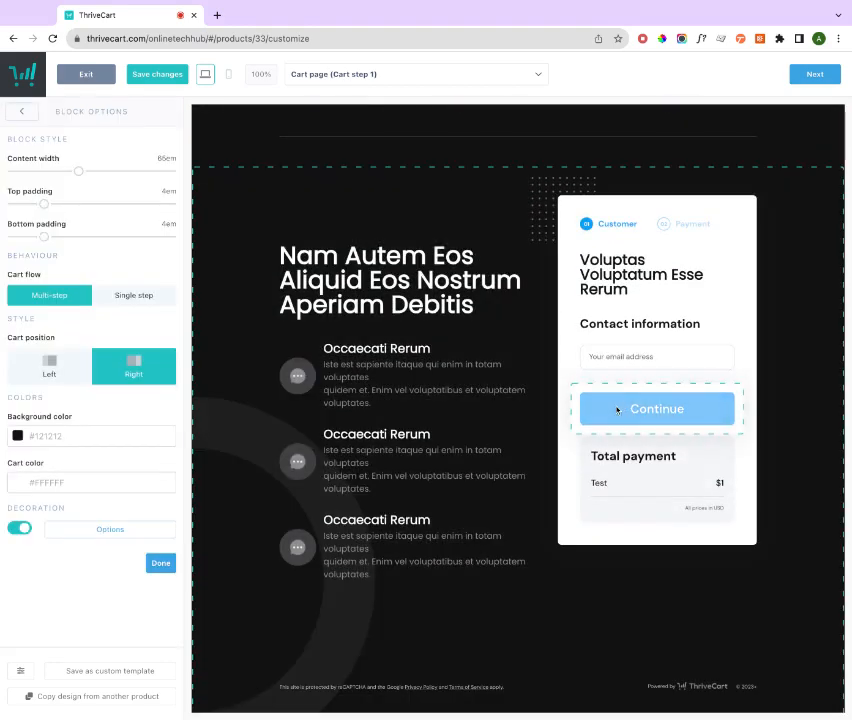
left_click(611, 418)
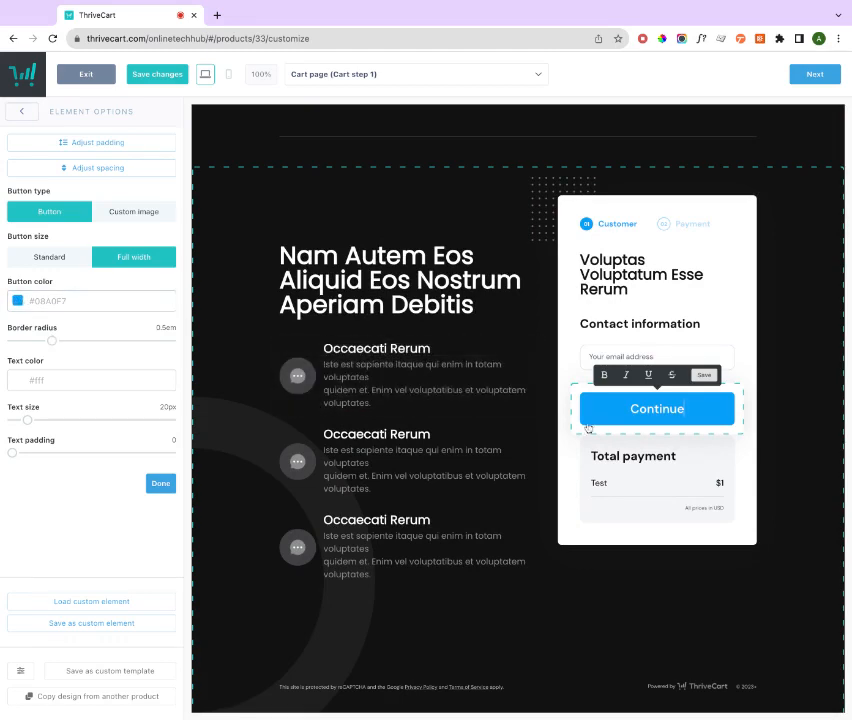
triple_click(609, 326)
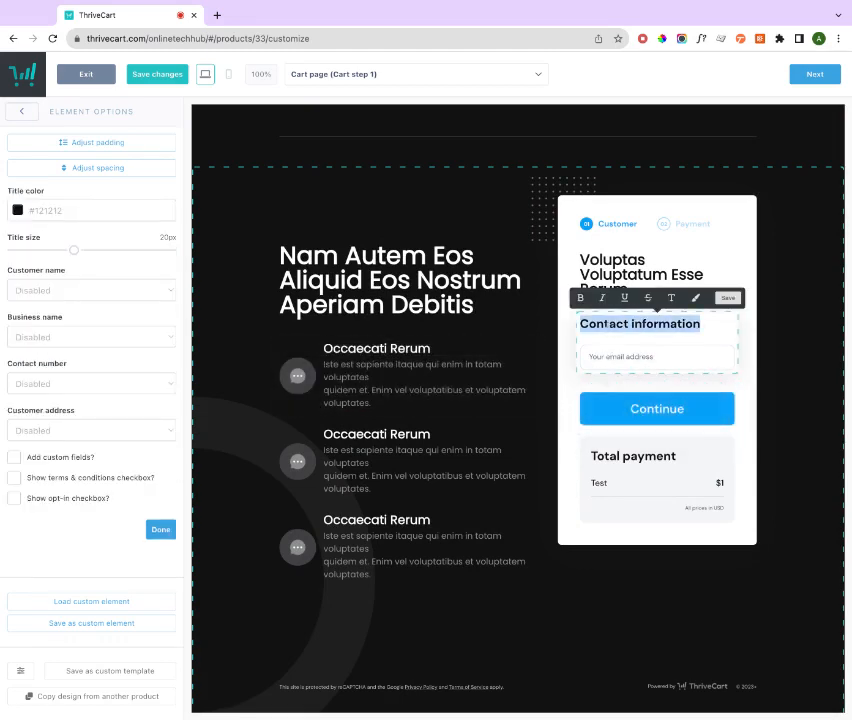
scroll(553, 337, "up", 10)
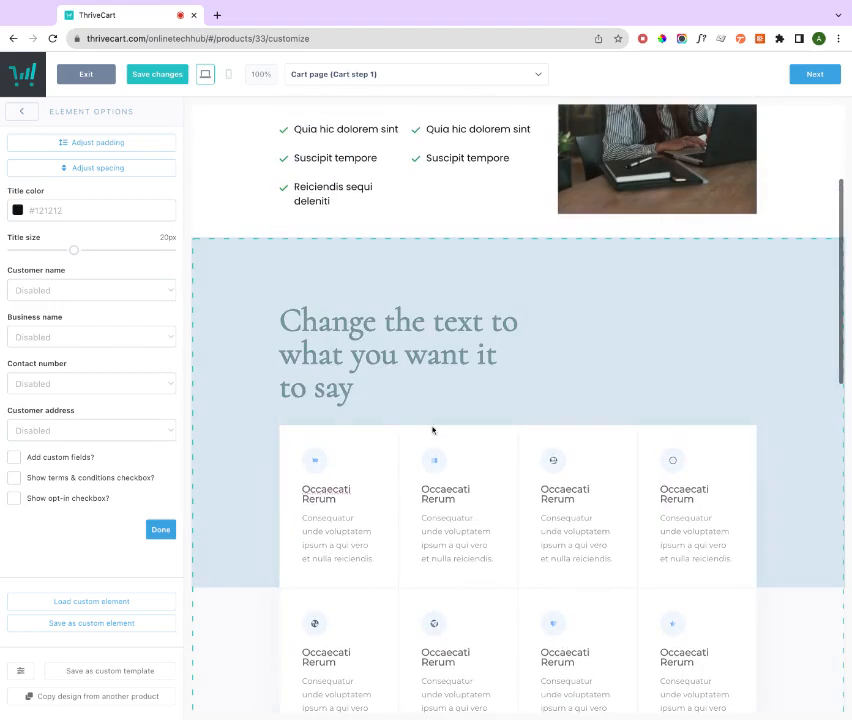
Close the "Contact information" section's options and review which funnel pages can be edited.
left_click(167, 533)
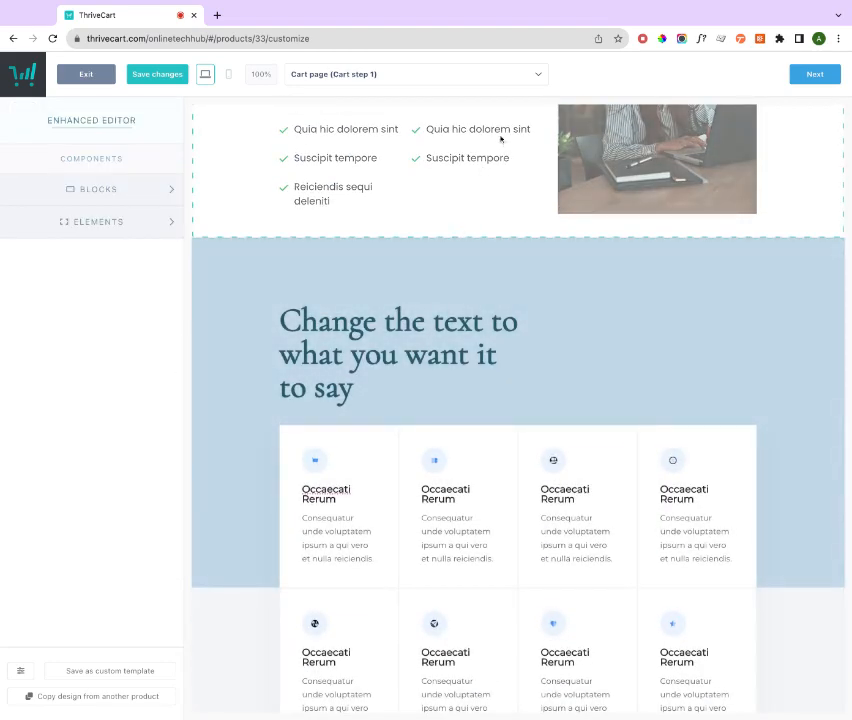
left_click(538, 76)
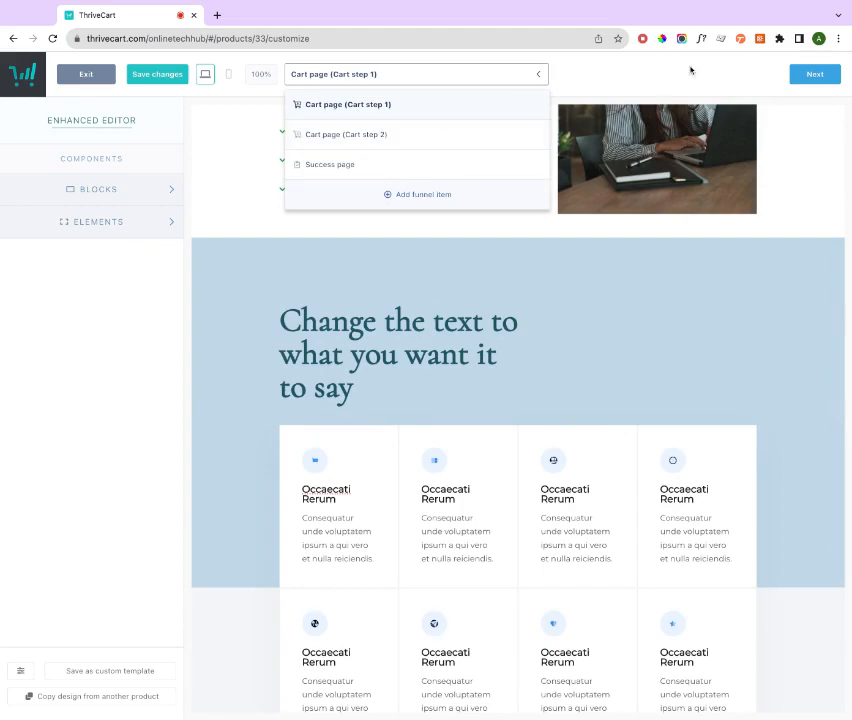
left_click(692, 71)
Look through the cart page's second step, including its payment section, and move on to the Success page.
left_click(813, 75)
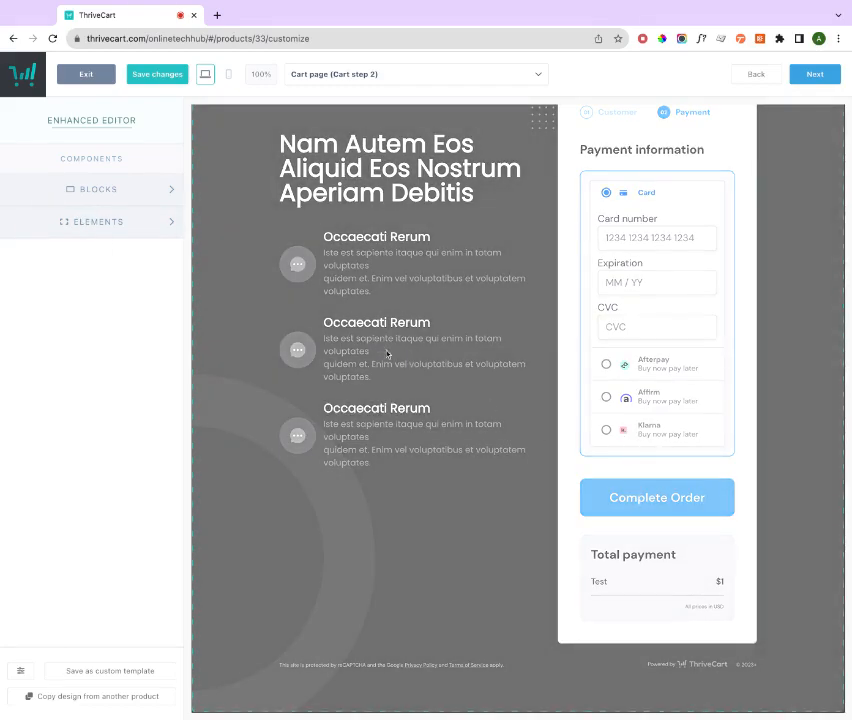
scroll(387, 352, "up", 15)
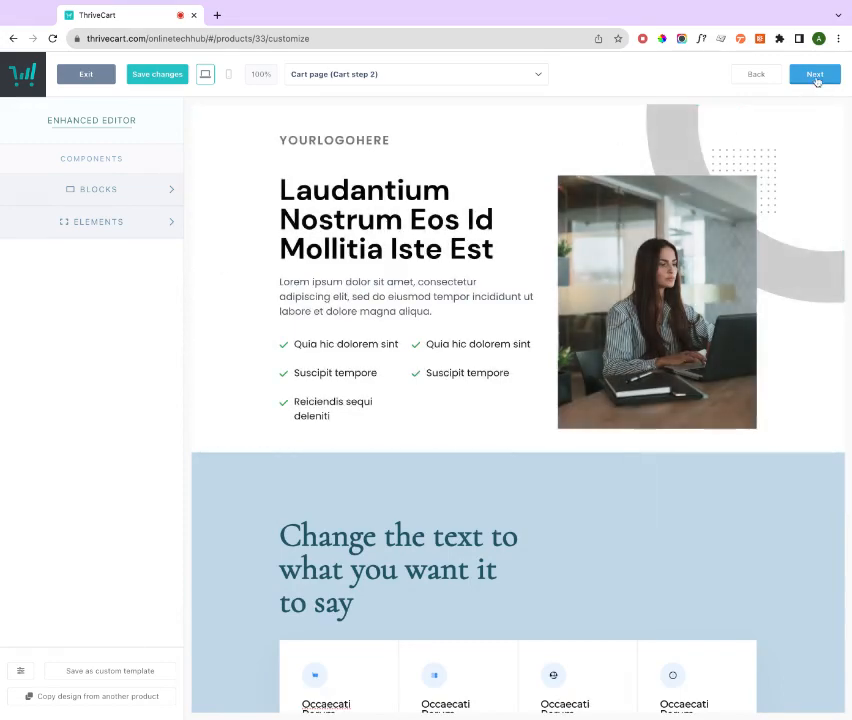
left_click(815, 76)
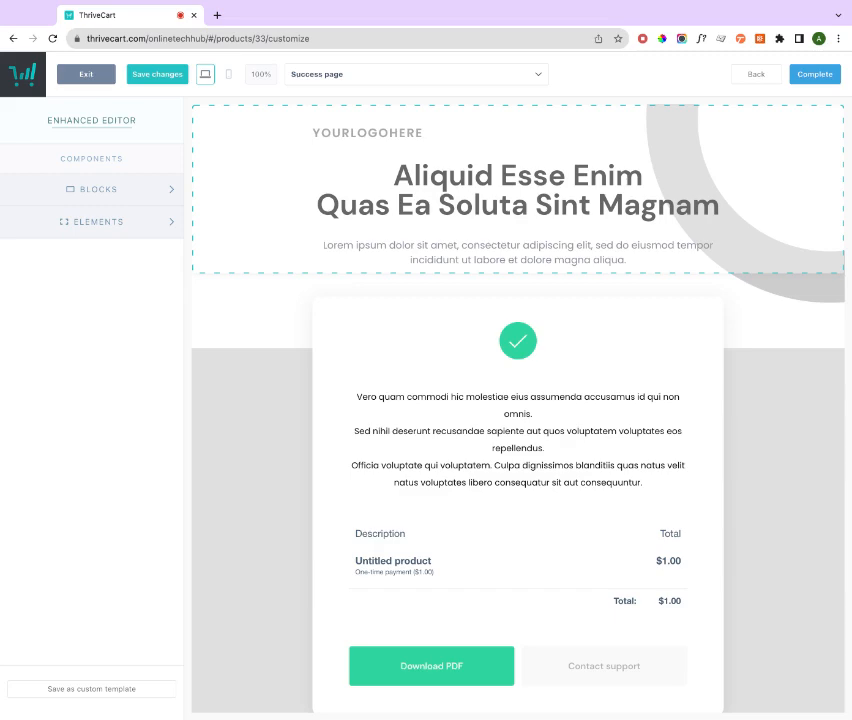
Return from the Success page to the first step of the cart page and check the available funnel pages.
left_click(342, 76)
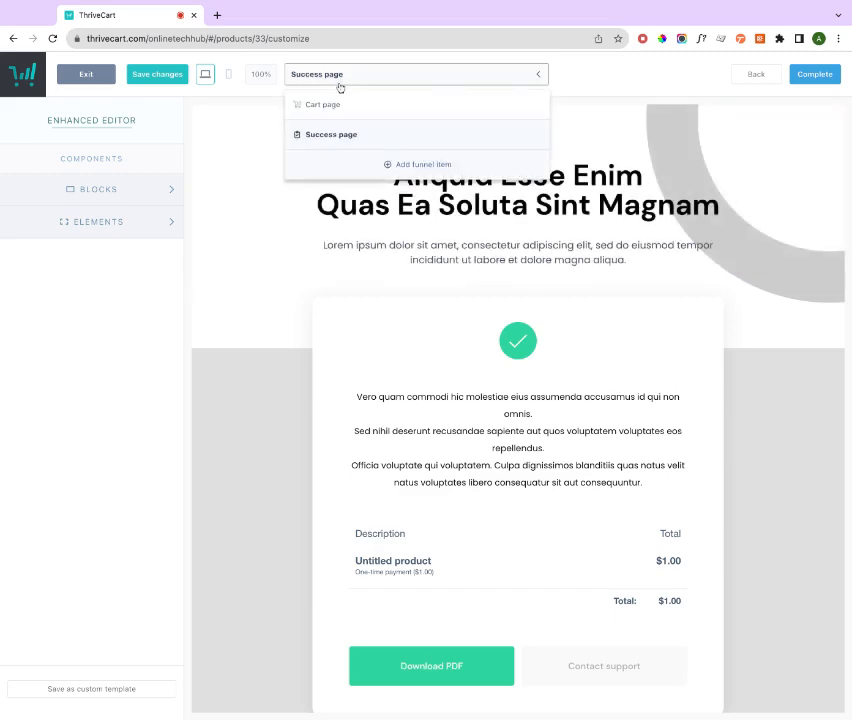
left_click(322, 104)
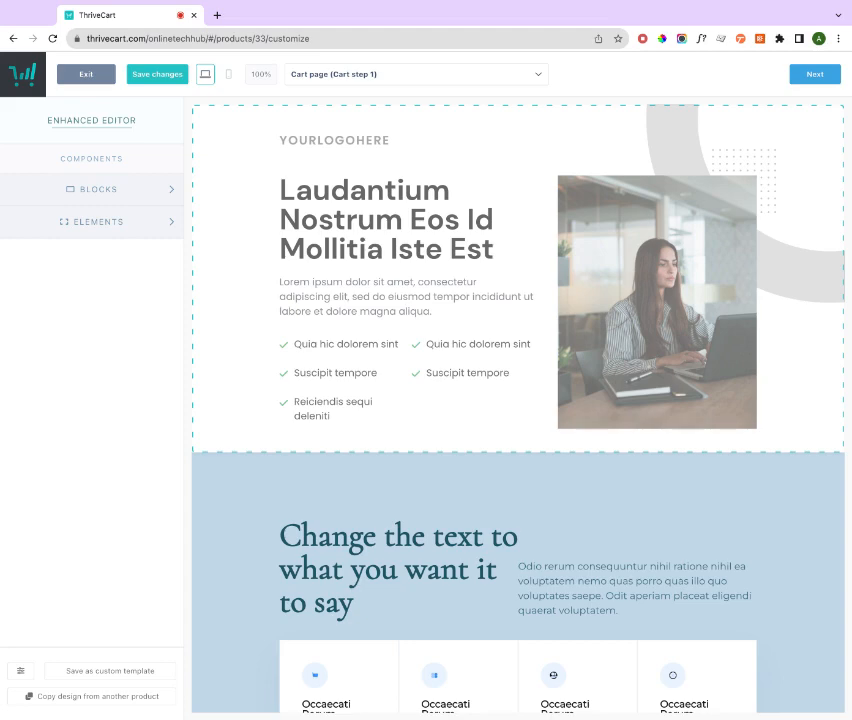
left_click(333, 74)
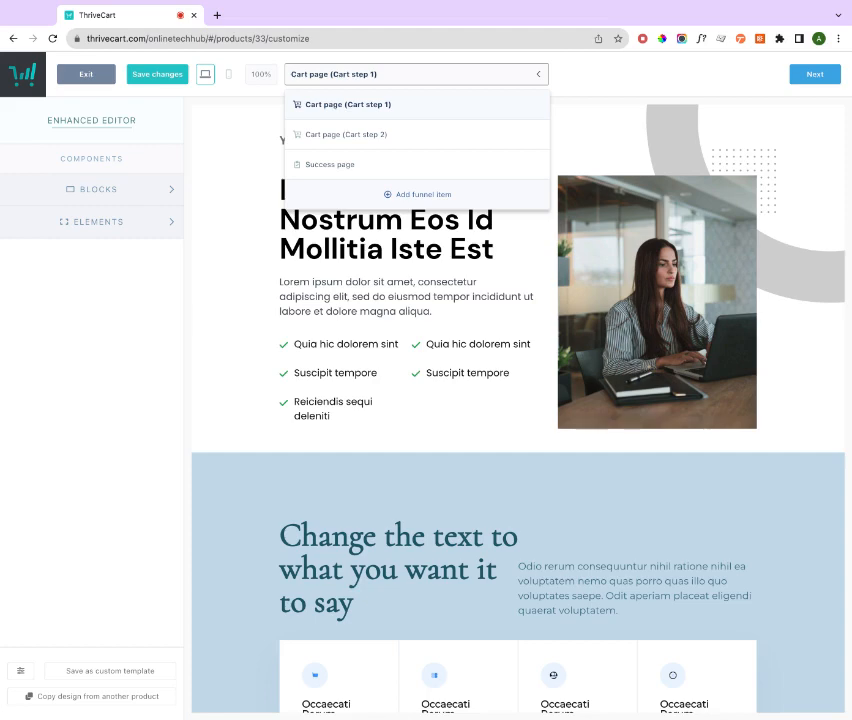
left_click(238, 124)
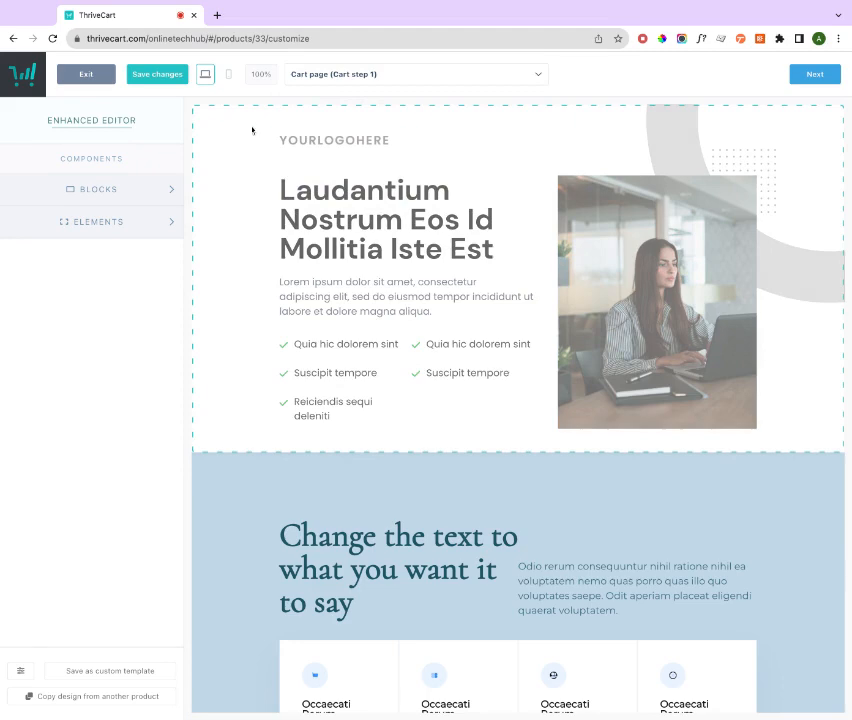